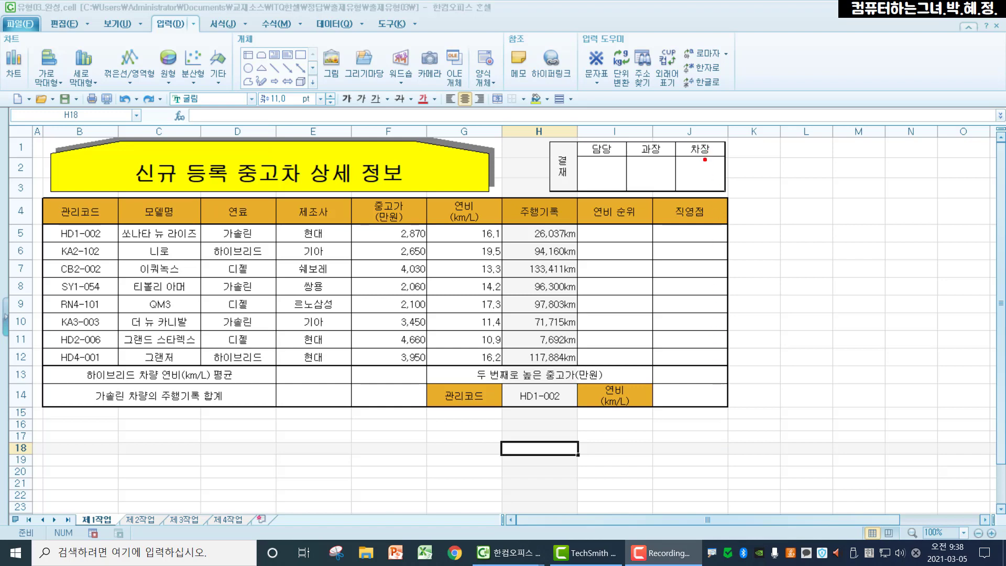
mouse_move(704, 159)
mouse_down()
mouse_move(713, 178)
mouse_move(755, 157)
mouse_up()
mouse_move(501, 225)
mouse_down()
mouse_move(505, 298)
mouse_move(556, 226)
mouse_move(580, 365)
mouse_up()
mouse_move(43, 199)
mouse_down()
mouse_move(163, 235)
mouse_move(189, 225)
mouse_up()
mouse_move(445, 371)
mouse_down()
mouse_move(486, 431)
mouse_move(445, 371)
mouse_up()
drag(606, 373, 639, 437)
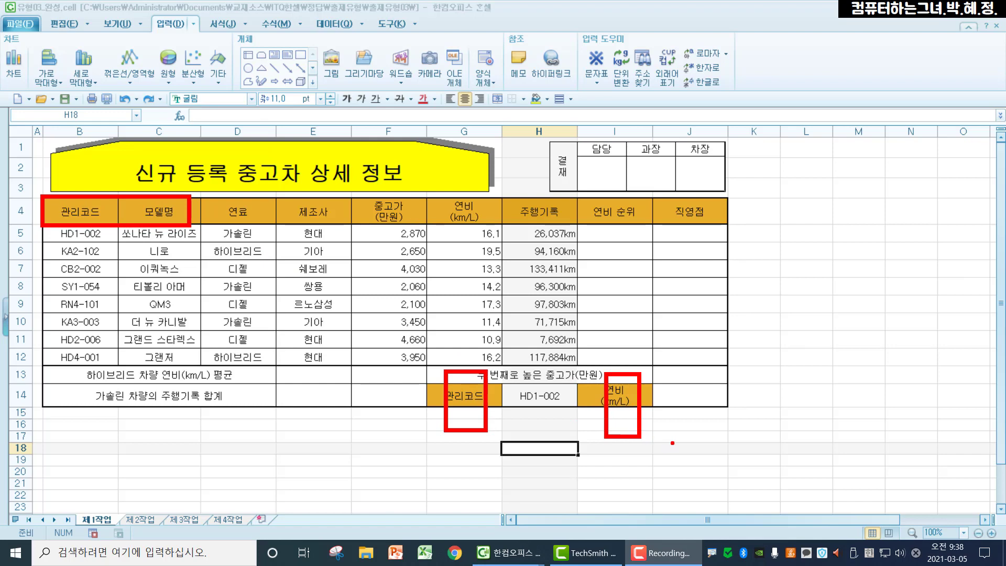
key(Escape)
key(ctrl+2)
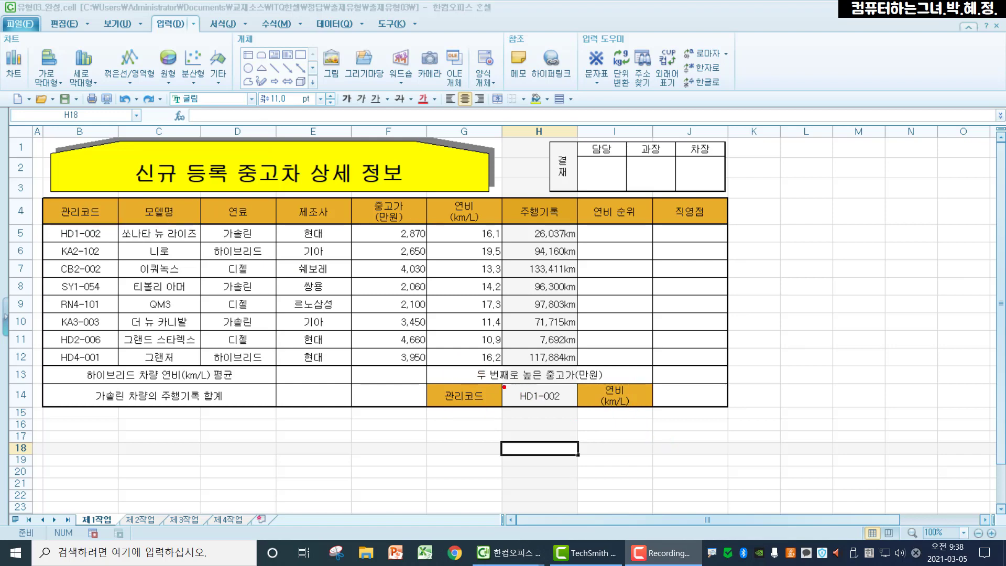
mouse_move(504, 387)
mouse_down()
mouse_move(497, 381)
mouse_move(535, 416)
mouse_move(573, 392)
mouse_move(505, 381)
mouse_up()
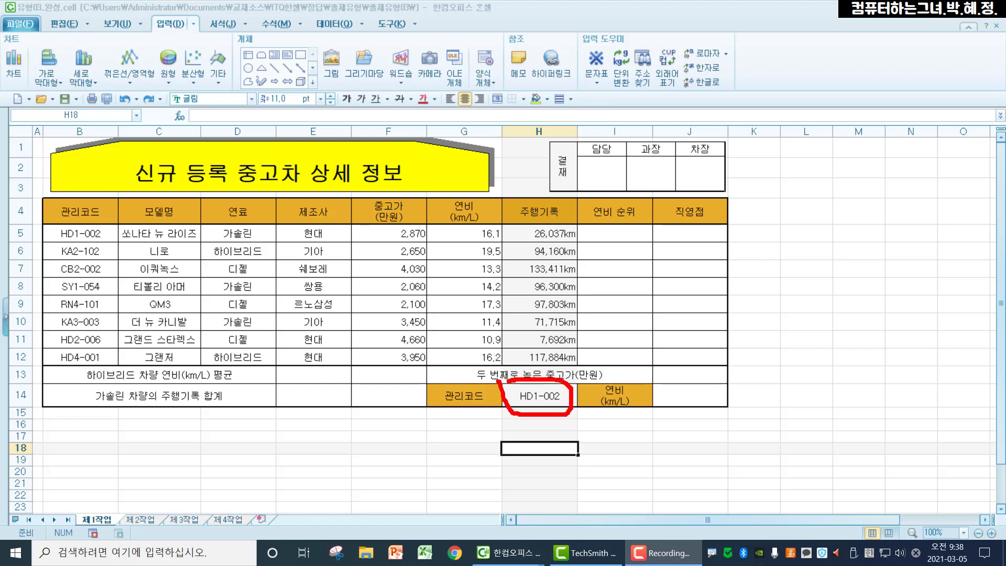
key(Escape)
Step: Examine the list of management codes offered by the drop-down in cell H14
click(575, 400)
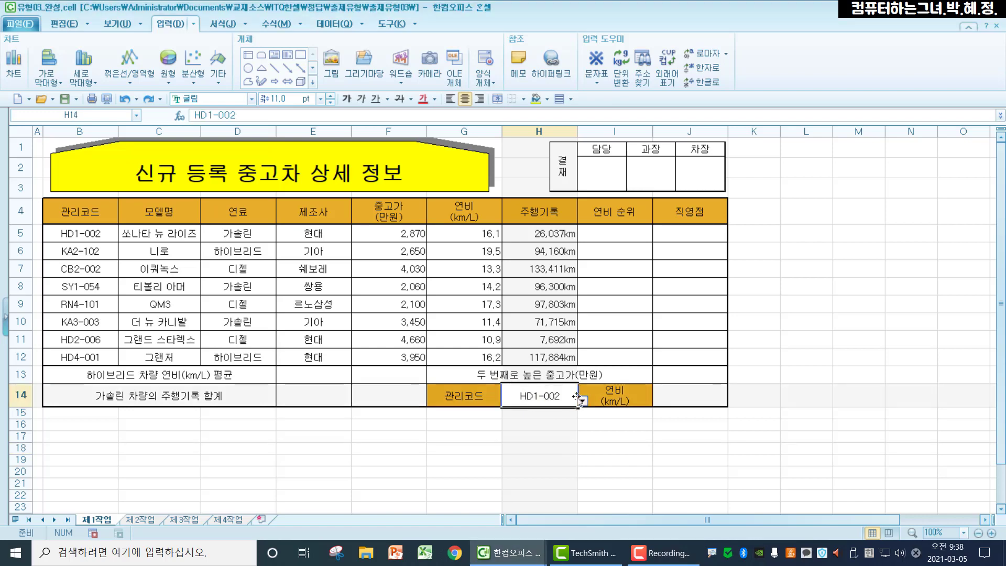
click(583, 401)
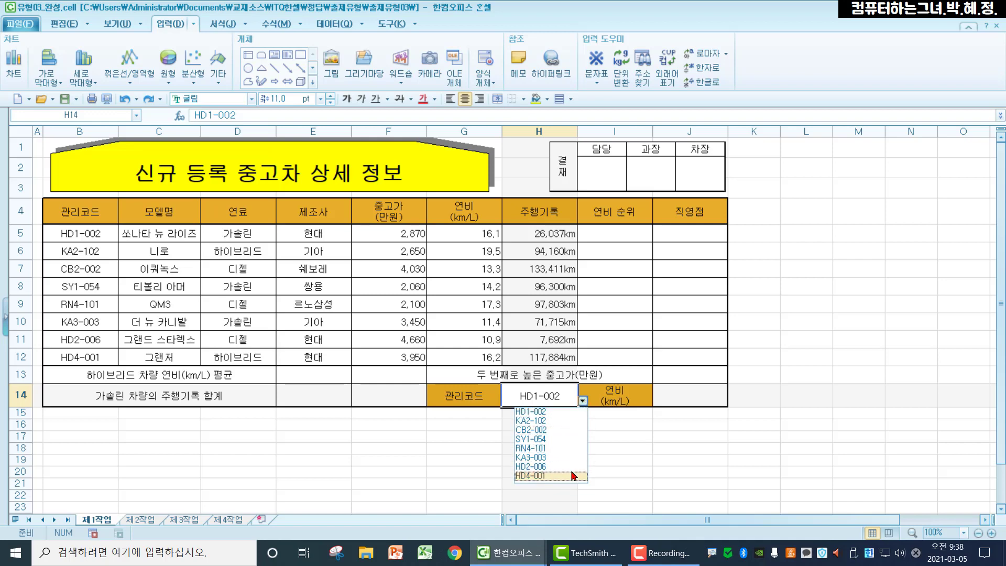
click(564, 417)
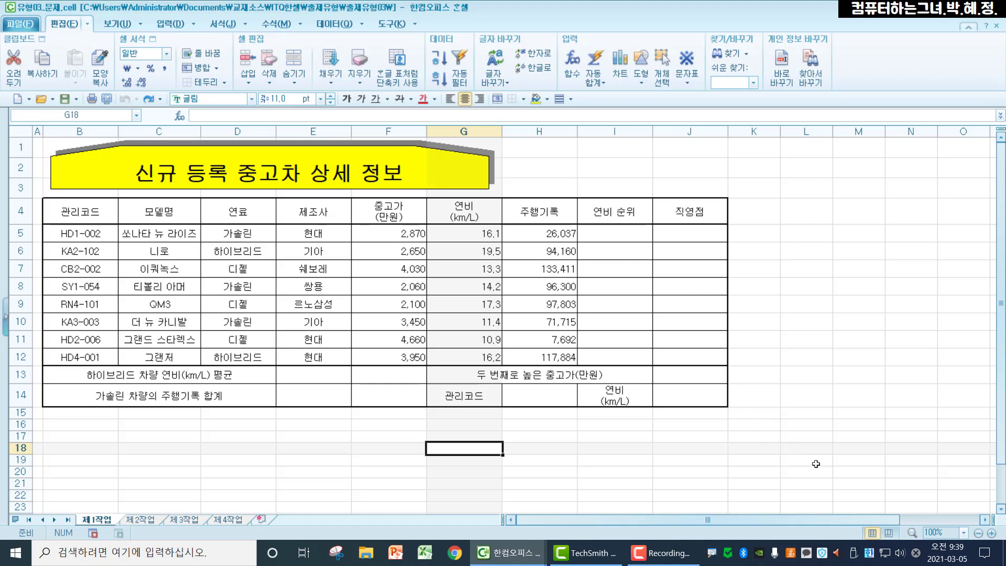
Step: Enter the approval box headings 담당, 과장 and 차장 in cells M19, N19 and O19
click(854, 449)
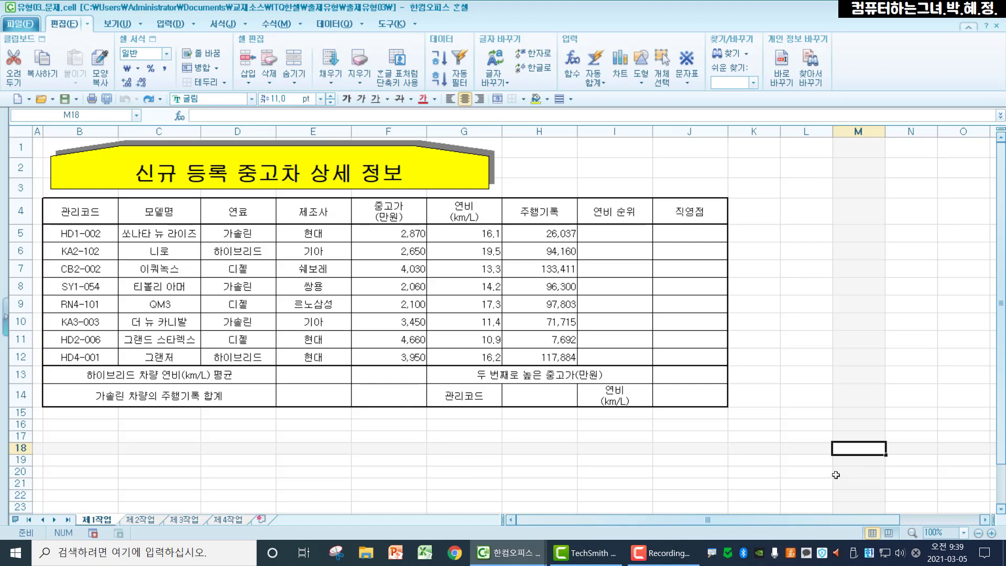
key(Down)
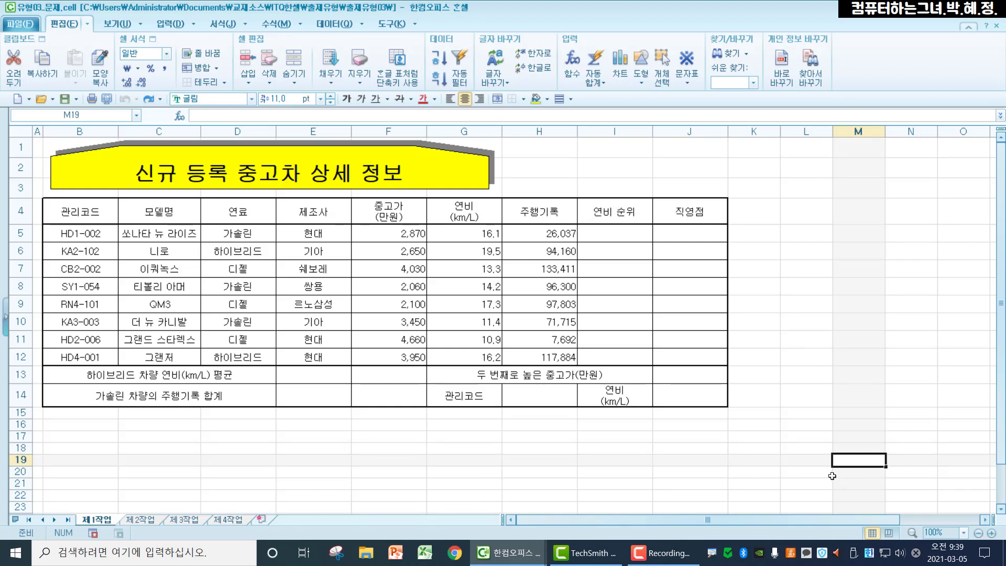
text(담당)
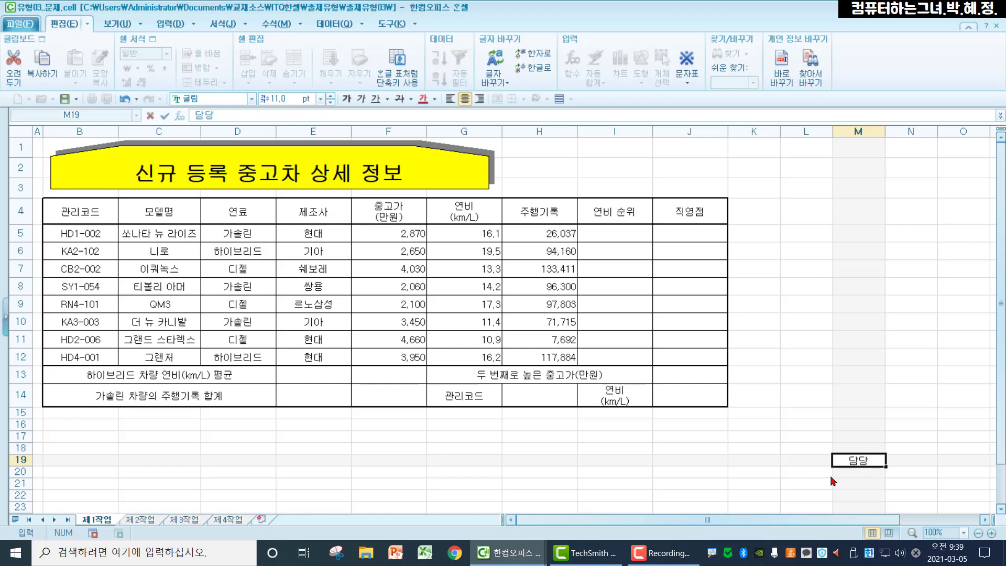
key(Tab)
text(과장)
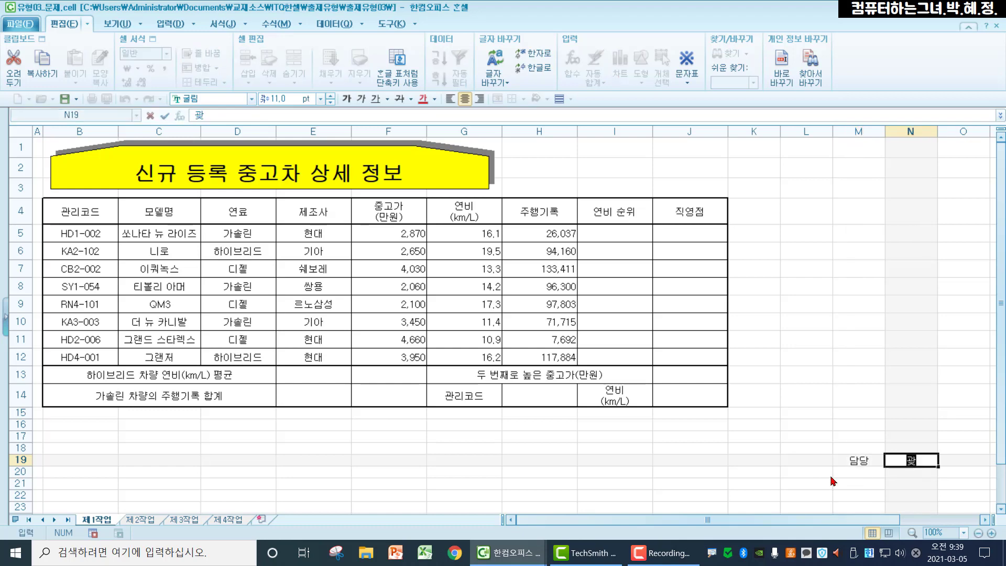
key(Tab)
text(차장)
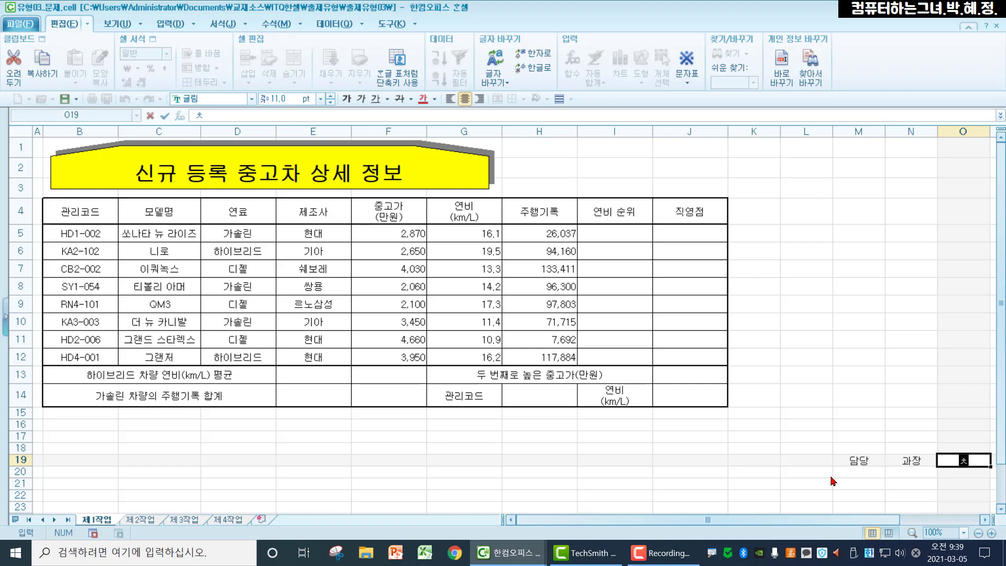
key(Tab)
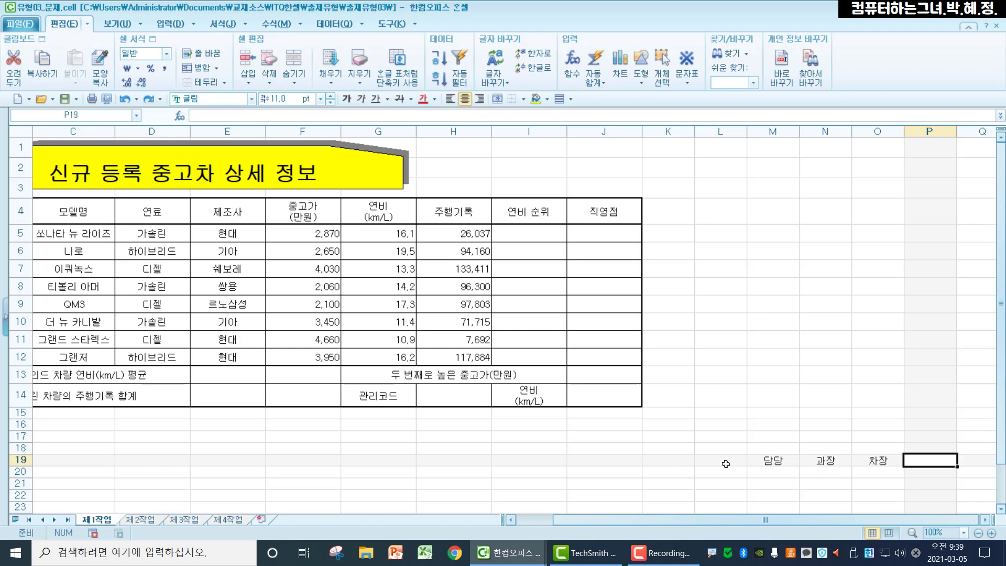
Step: Merge and center cells L19:L20 and enter 결재 there with each syllable on its own line
drag(725, 463, 727, 475)
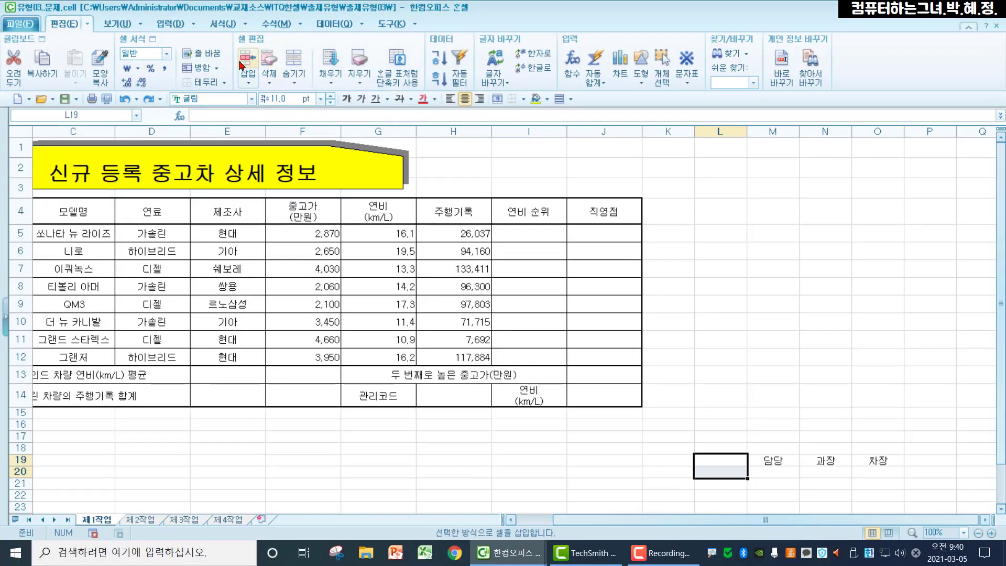
click(219, 69)
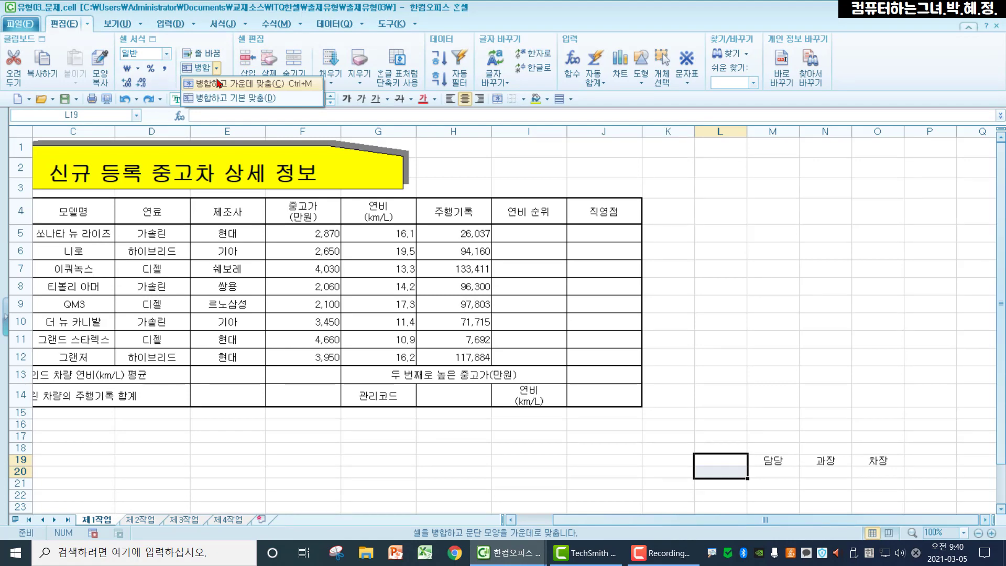
click(218, 83)
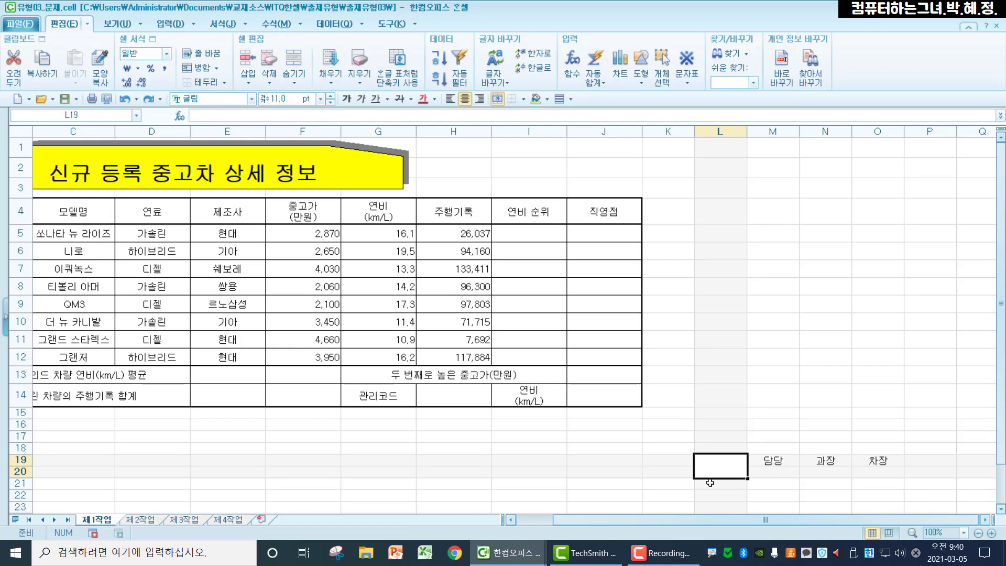
text(결)
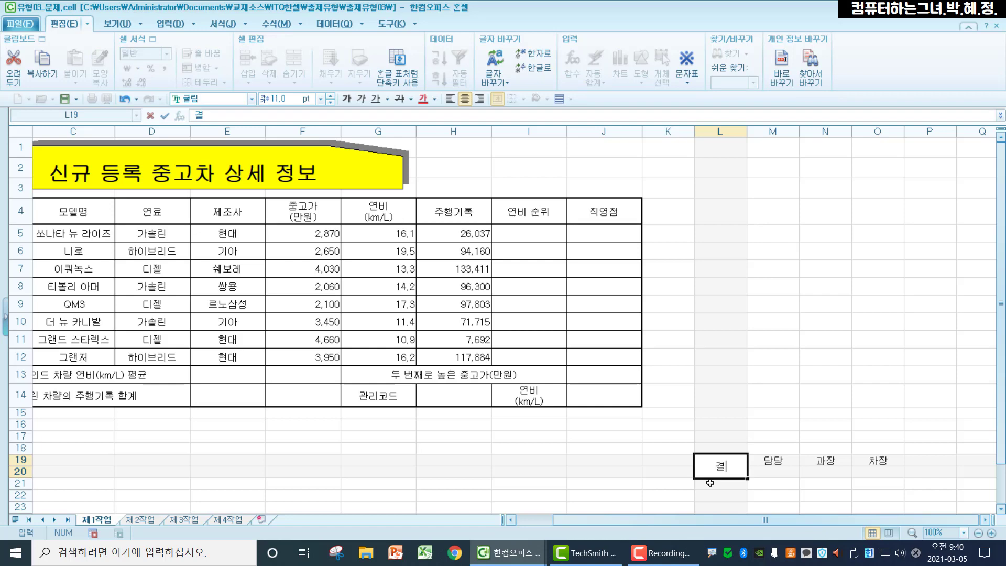
key(alt+Return)
text(재)
key(ctrl+Return)
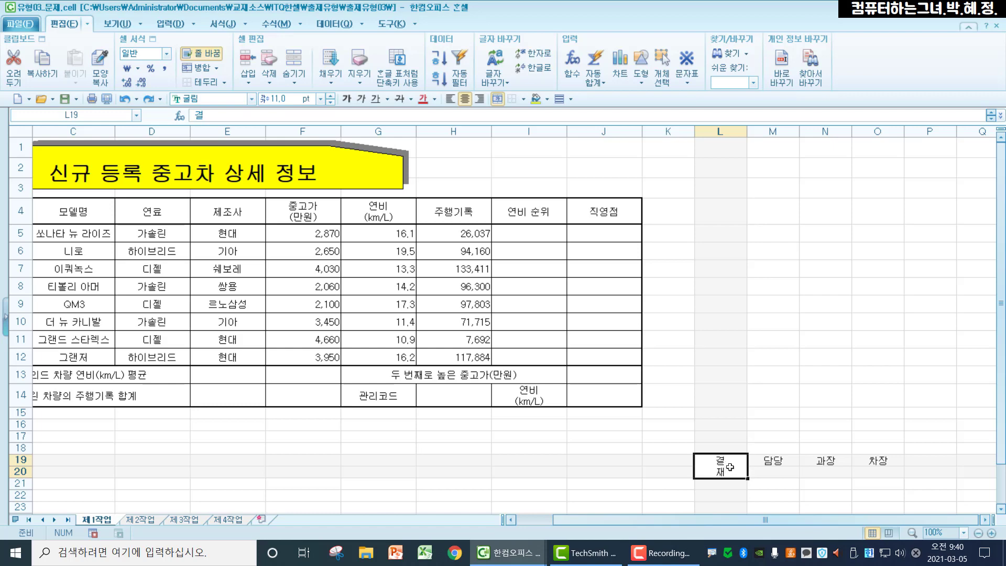
Step: Narrow column L to about half its width, make row 20 roughly three times as tall and row 19 slightly taller
drag(744, 132, 718, 134)
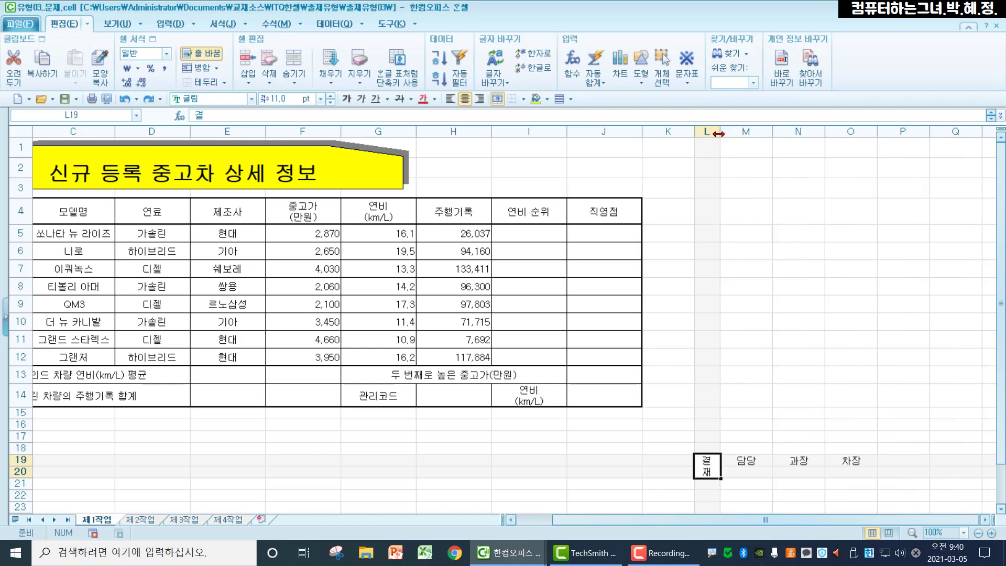
click(43, 472)
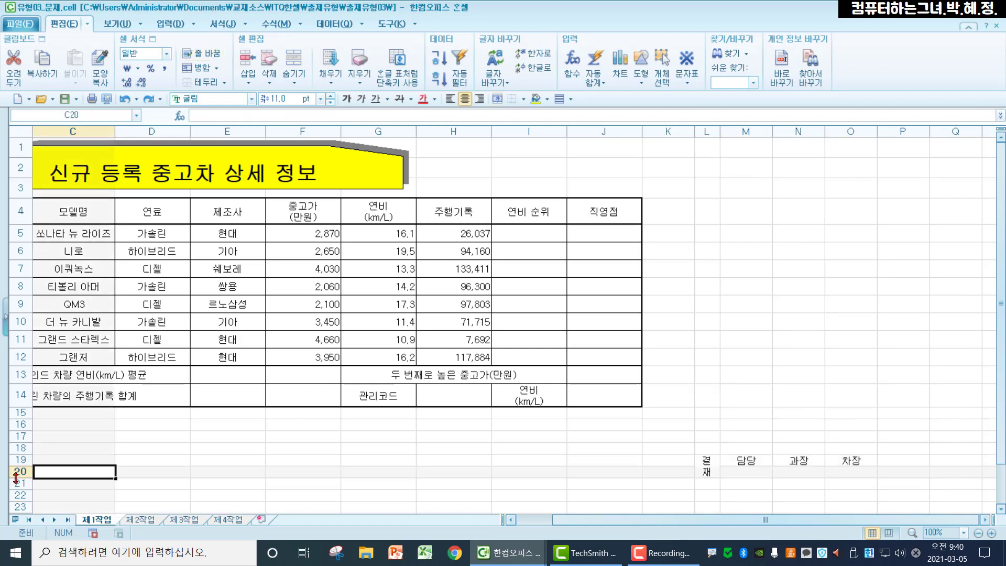
drag(24, 478, 26, 495)
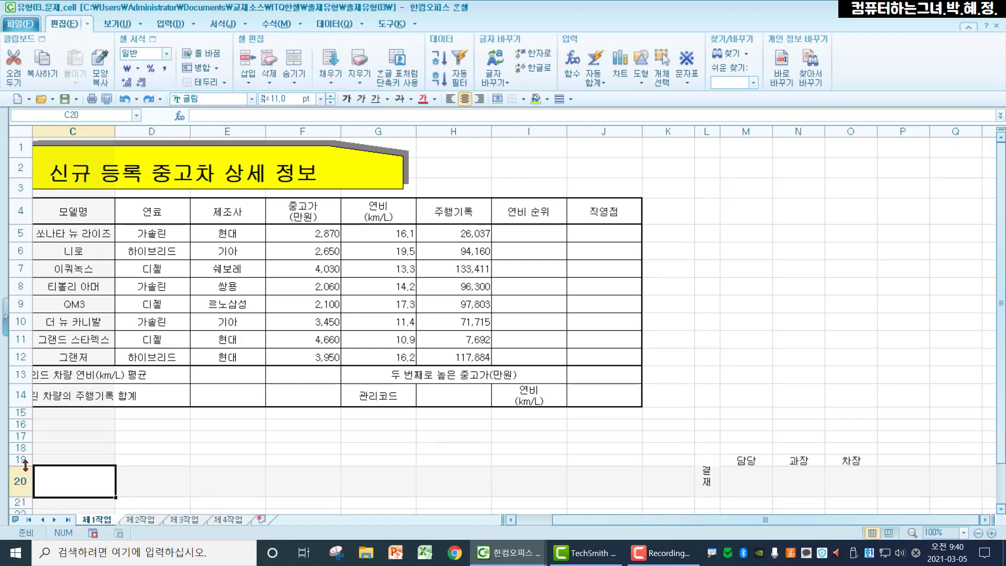
drag(26, 464, 25, 467)
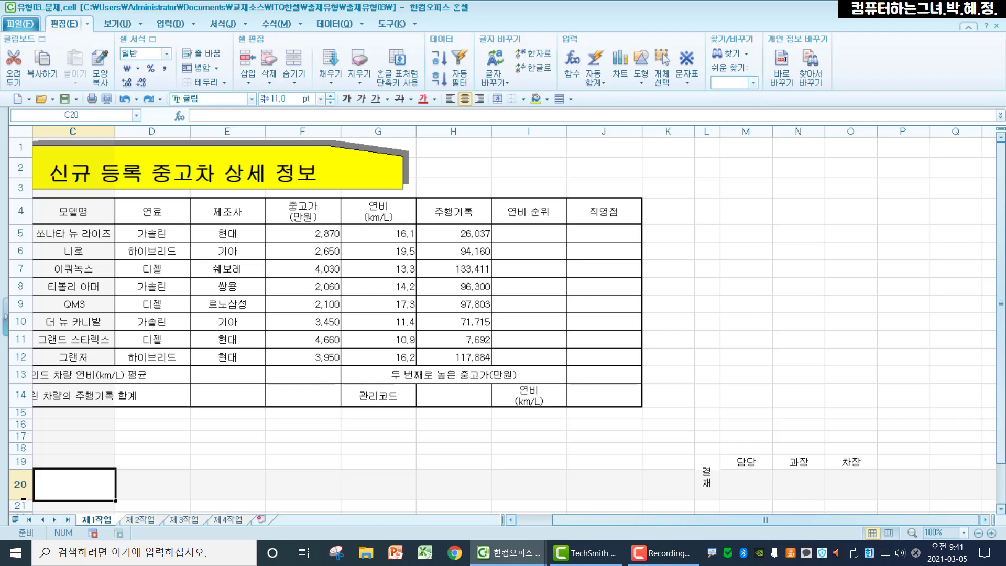
drag(24, 502, 23, 504)
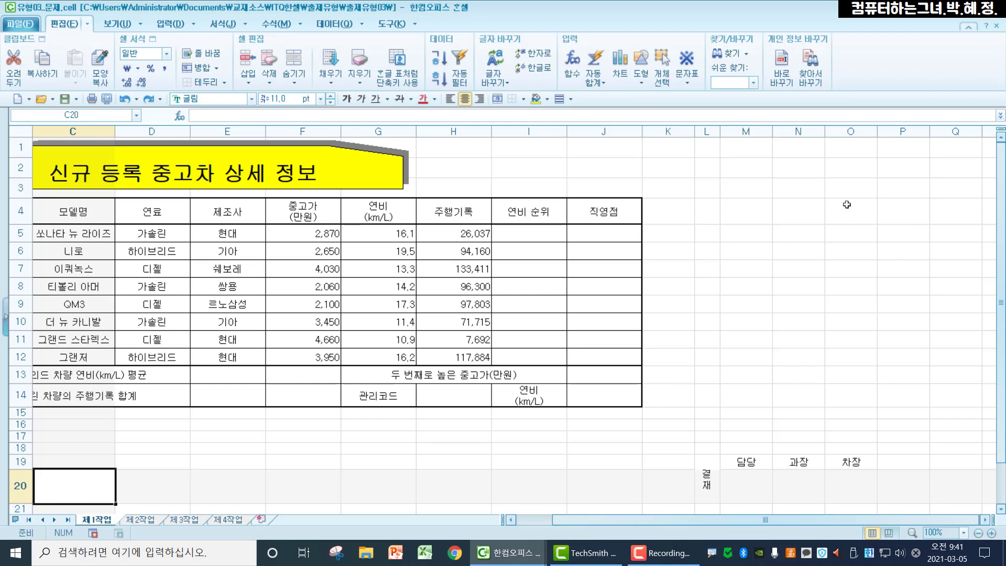
Step: Narrow columns M through O slightly and equally to fit the approval headings
shift+click(850, 131)
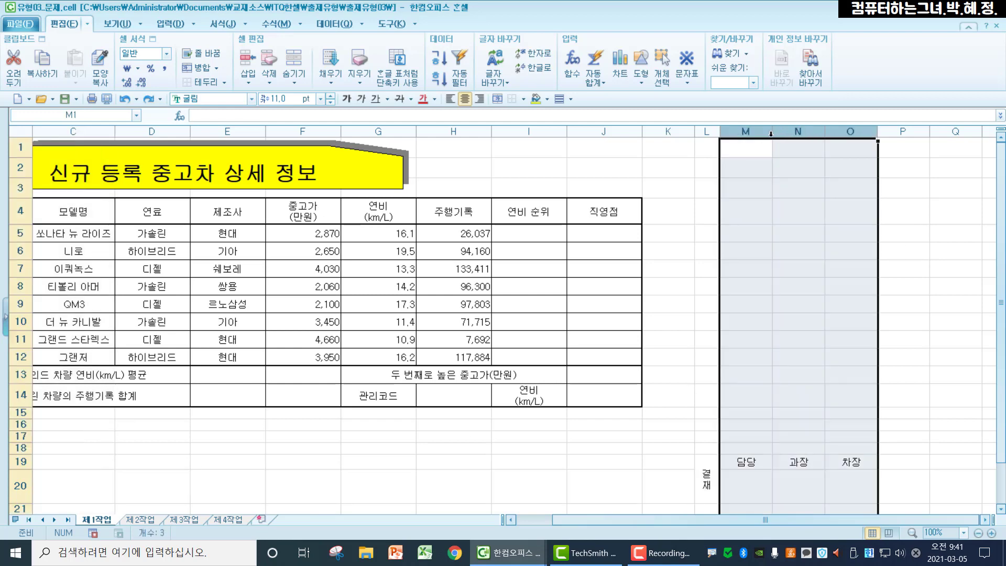
drag(771, 132, 767, 131)
scroll(813, 286, down, 1)
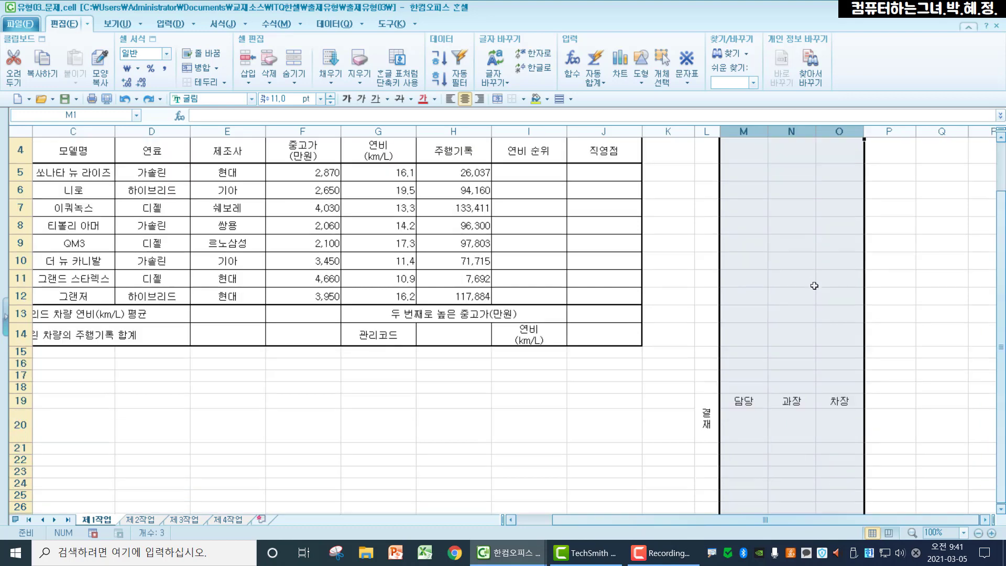
click(789, 474)
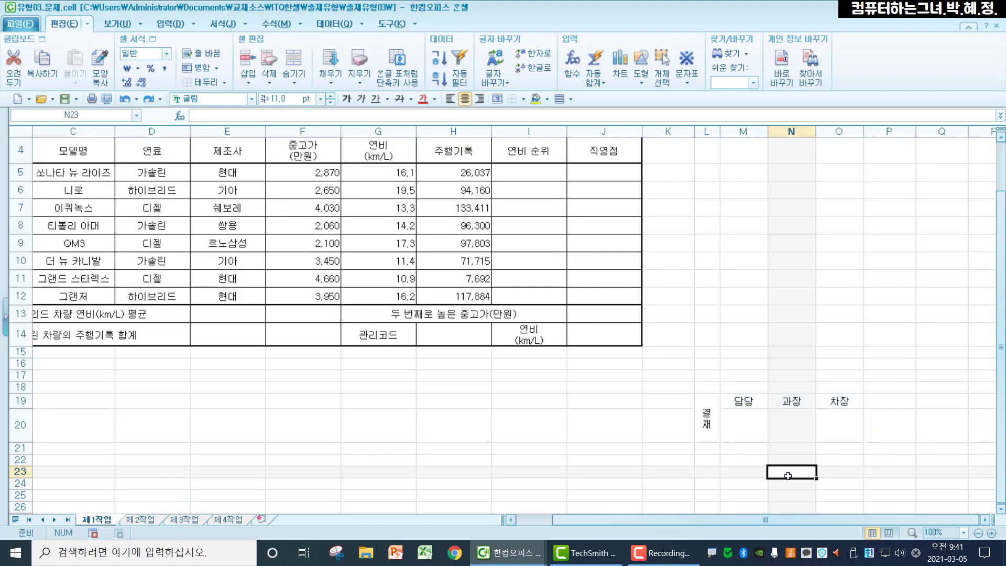
Step: Apply all borders to the approval box in L19:O20
click(705, 412)
shift+click(840, 430)
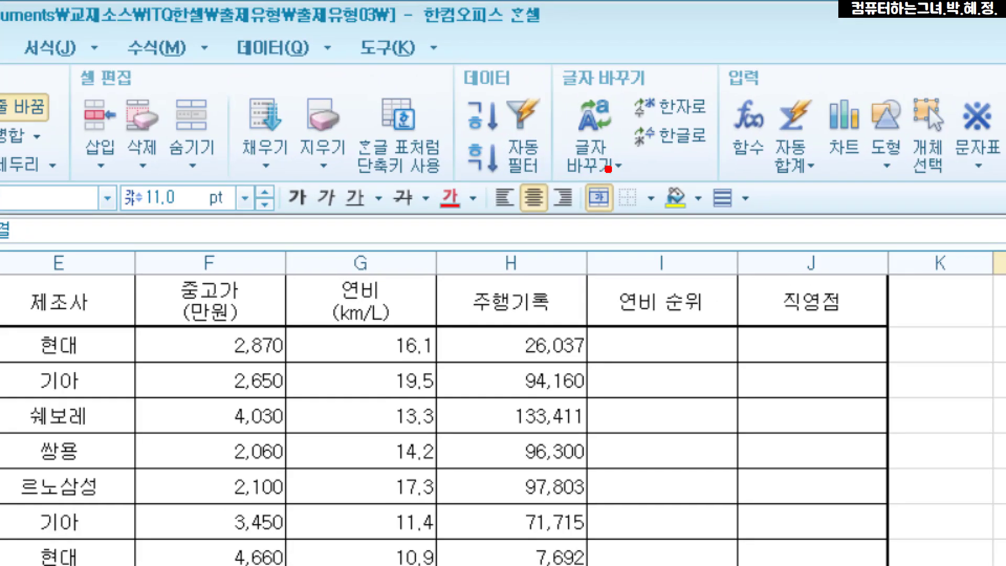
mouse_move(609, 165)
mouse_down()
mouse_move(615, 199)
mouse_move(661, 227)
mouse_up()
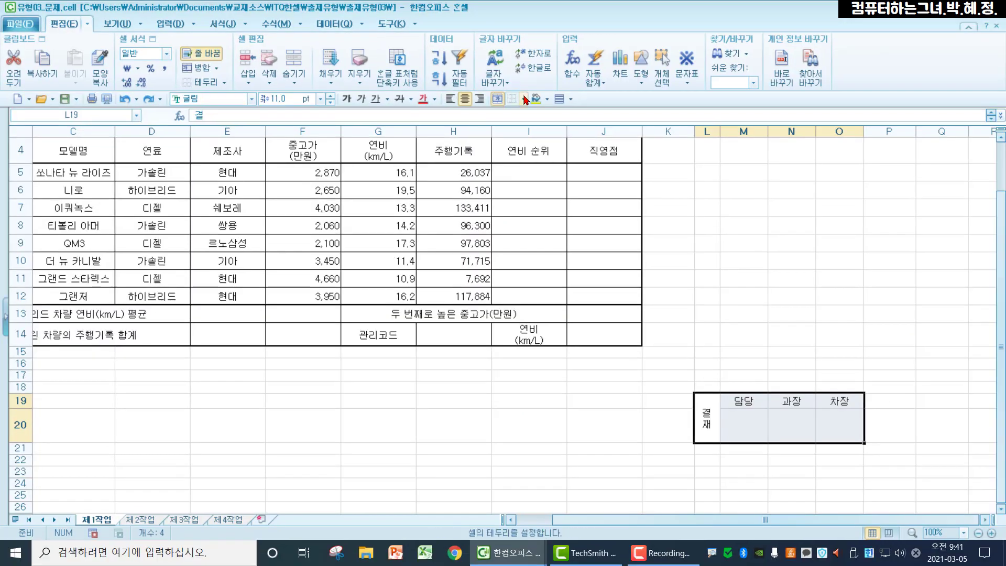
click(525, 100)
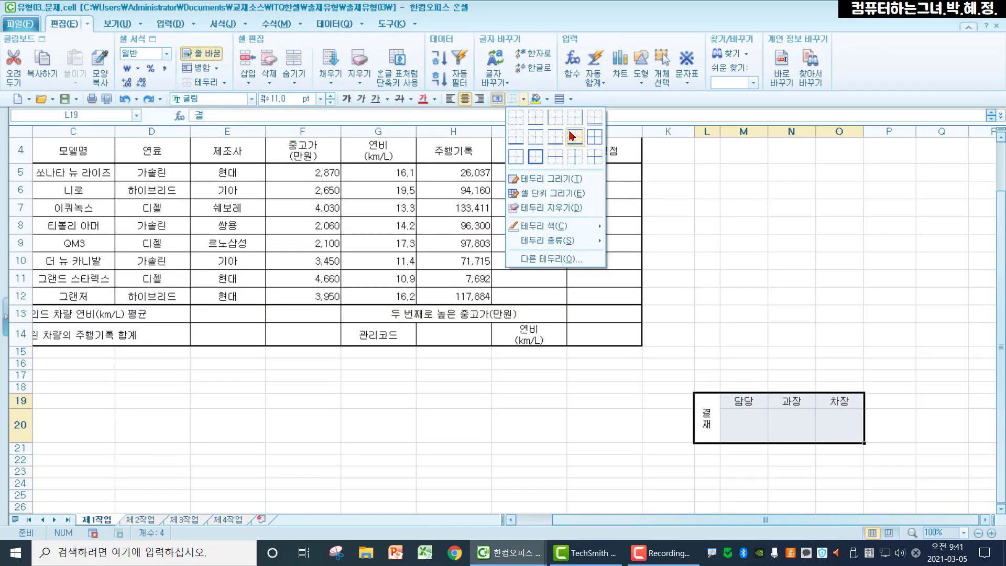
click(593, 137)
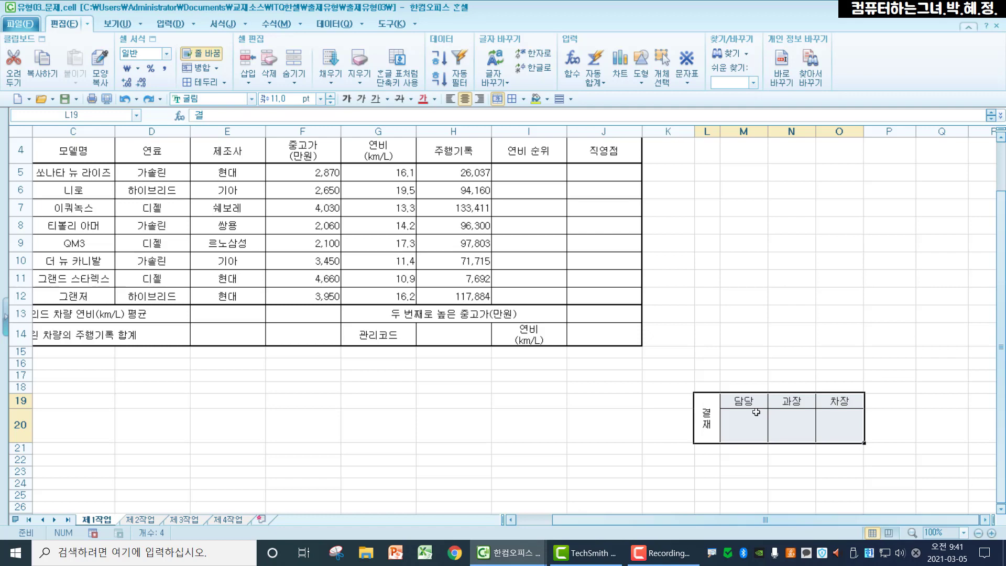
Step: Insert a Camera picture of the approval box L19:O20 above the table, starting in cell H1
click(164, 25)
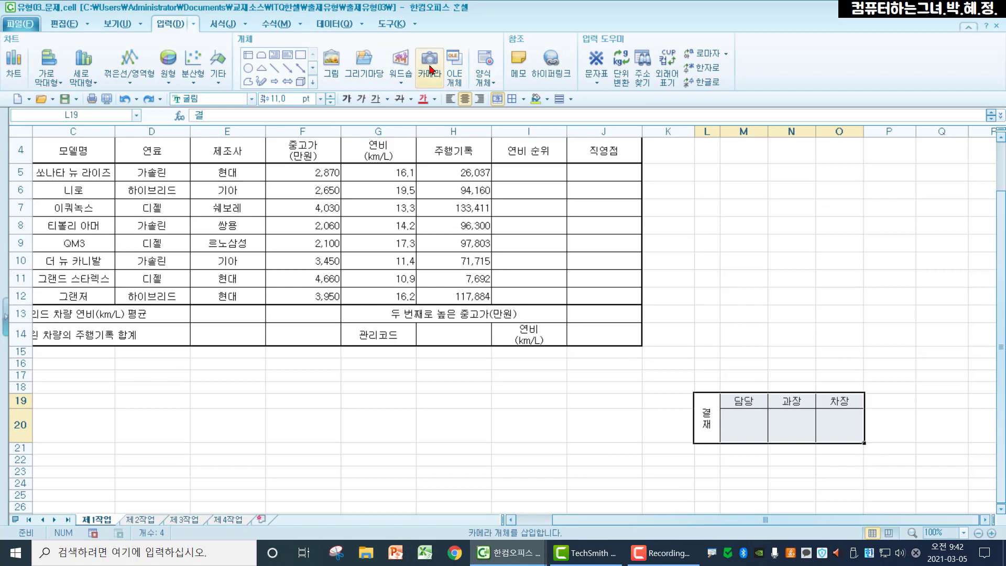
click(430, 69)
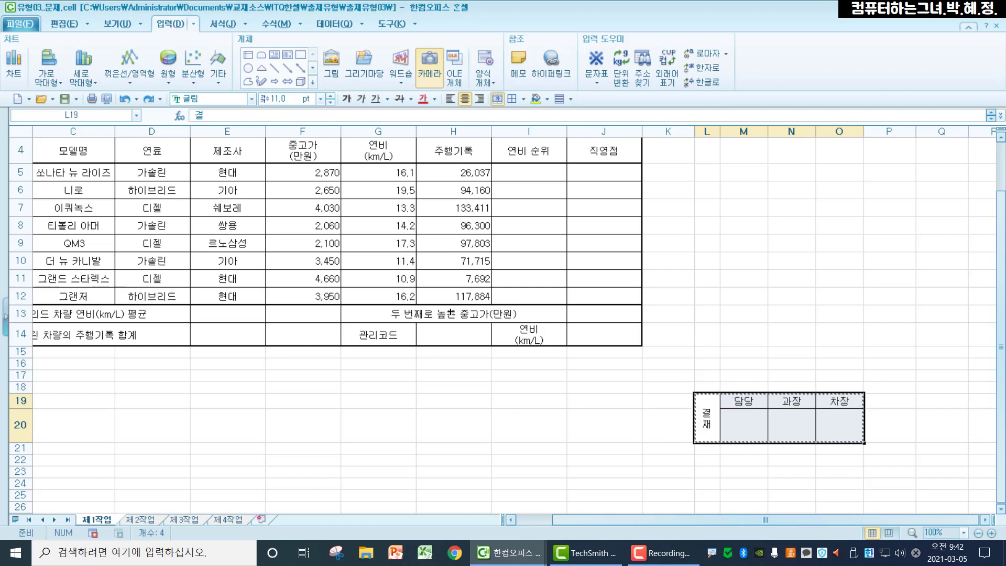
scroll(450, 312, up, 1)
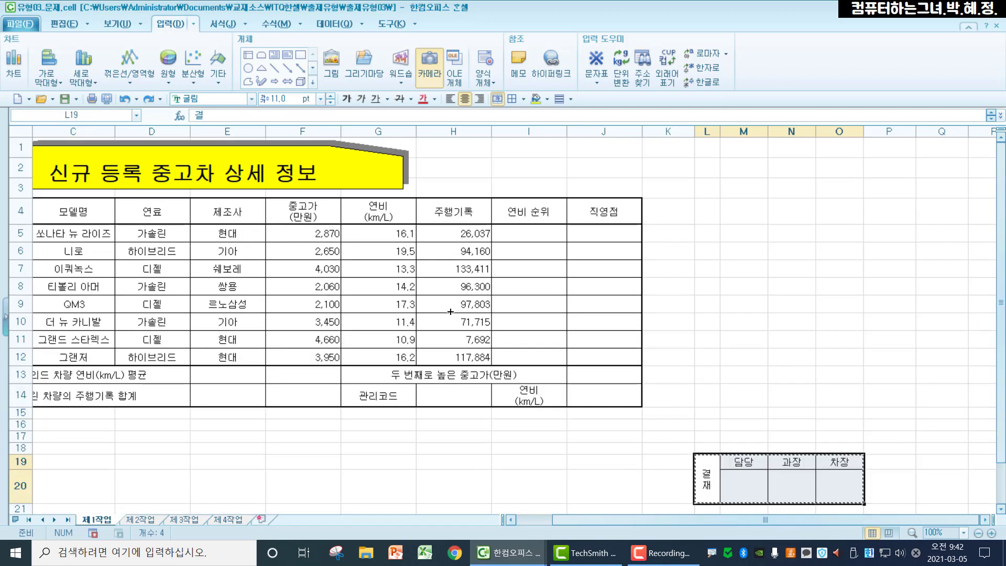
click(449, 150)
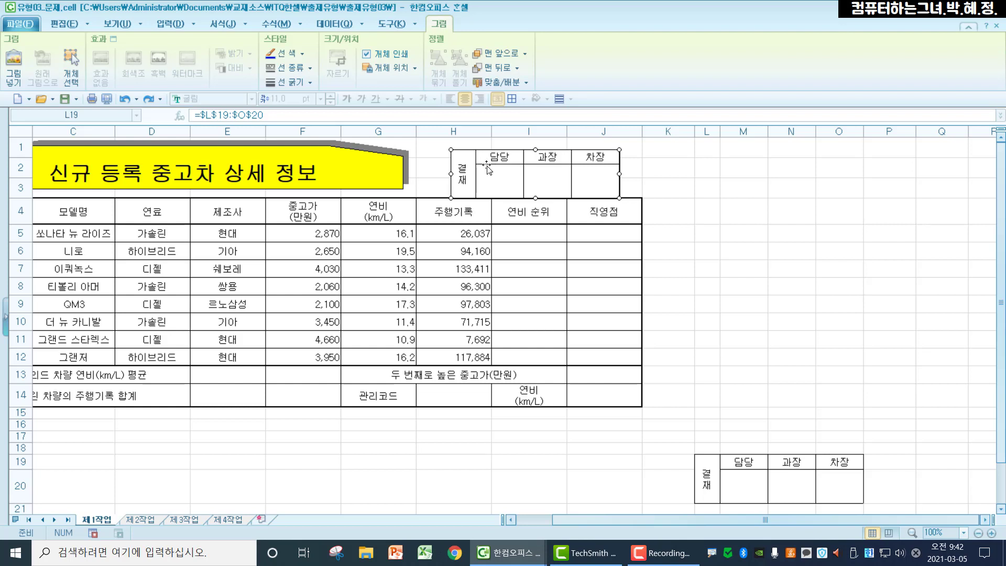
Step: Nudge the approval-box picture up and to the right so it sits just above the table header, almost flush with column J's right edge
key(Up)
key(Up)
key(Up)
key(Up)
key(Up)
key(Up)
key(Up)
key(Up)
key(Up)
key(Up)
key(Up)
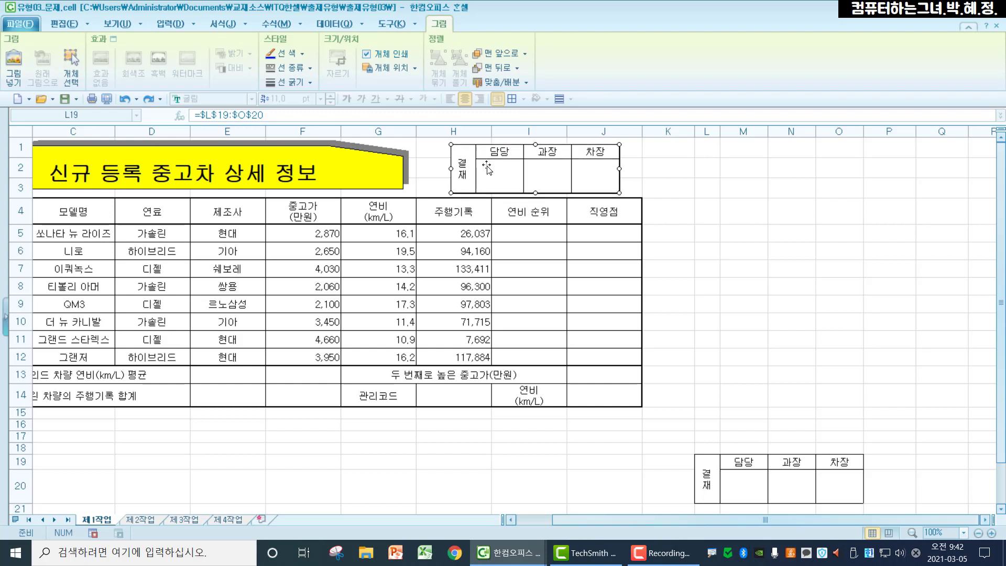
key(Up)
key(Up)
key(Up)
key(Right)
key(Right)
key(Right)
key(Right)
key(Right)
key(Right)
key(Right)
key(Right)
key(Right)
key(Right)
key(Right)
key(Right)
key(Right)
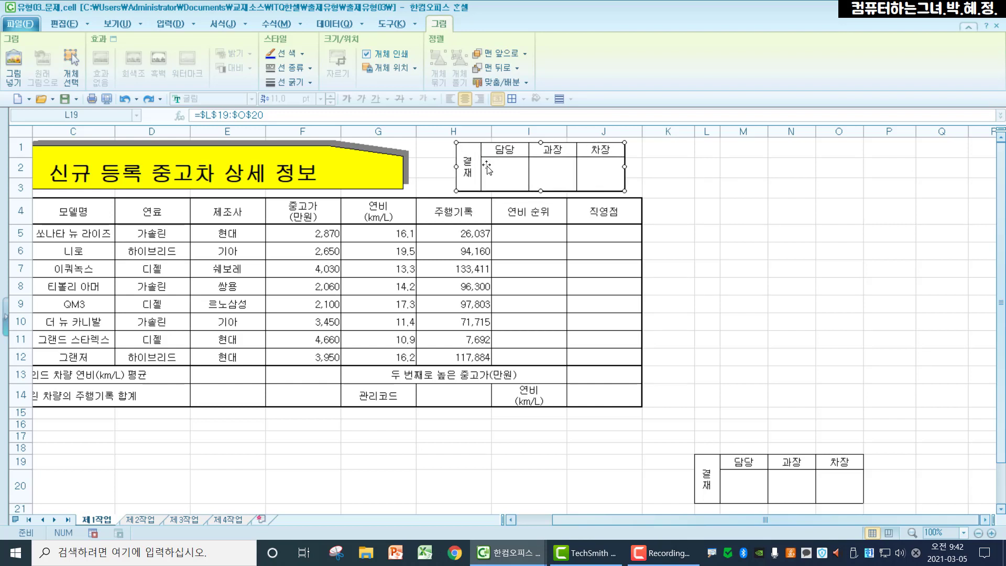
key(Right)
key(Right)
key(Right)
key(Right)
key(Right)
key(Right)
key(Right)
key(Right)
key(Right)
key(Right)
key(Right)
key(Right)
key(Right)
key(Right)
key(Right)
key(Right)
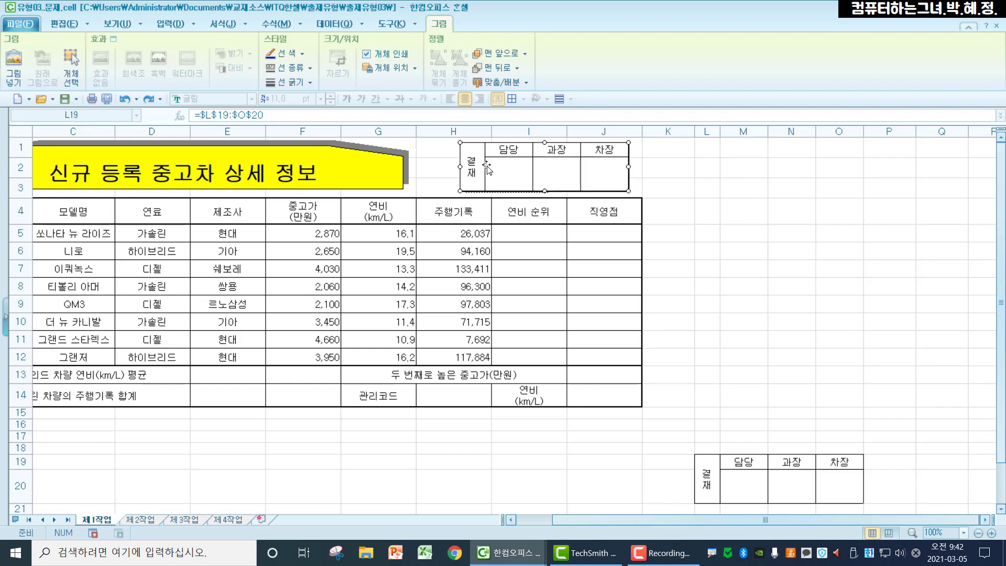
key(Right)
key(Right)
key(Right)
key(Right)
key(Right)
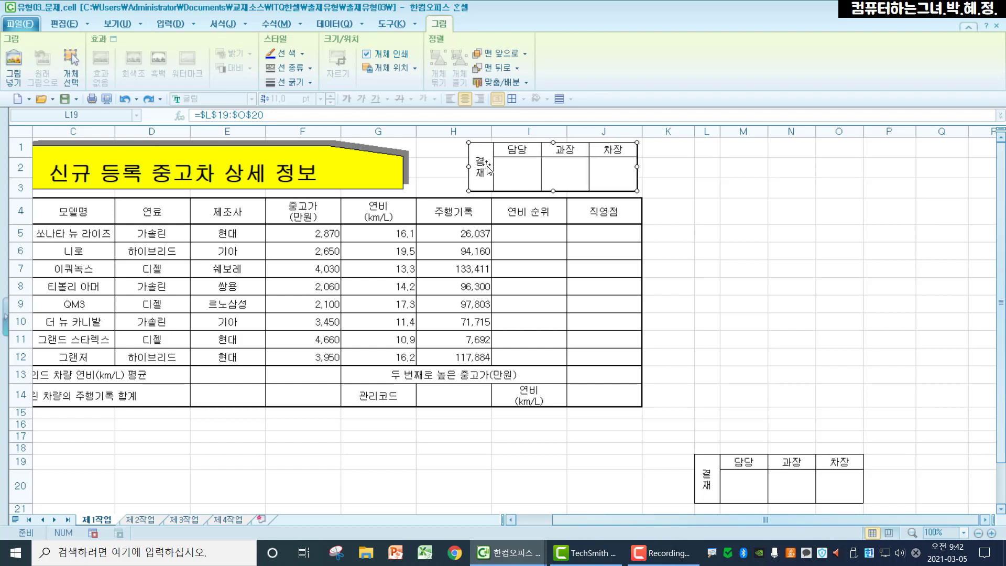
key(Left)
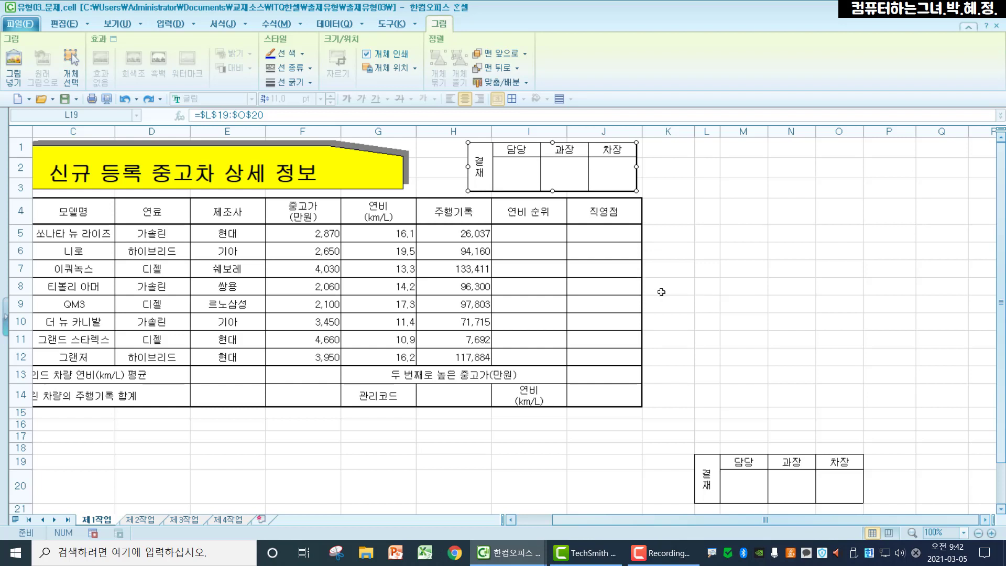
key(Right)
key(Right)
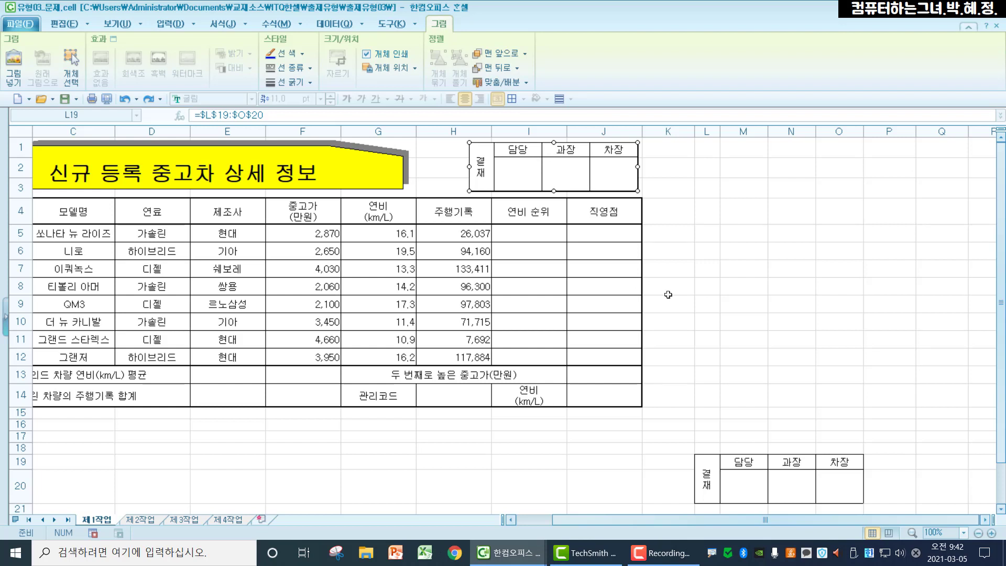
click(714, 296)
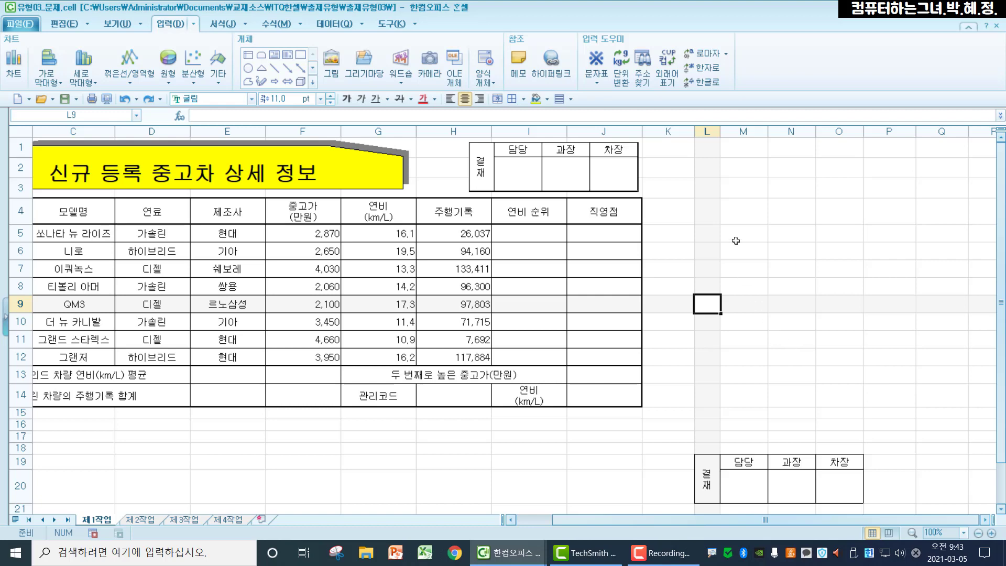
Step: Delete columns L through O, which hold the original approval box
click(704, 132)
drag(703, 132, 838, 132)
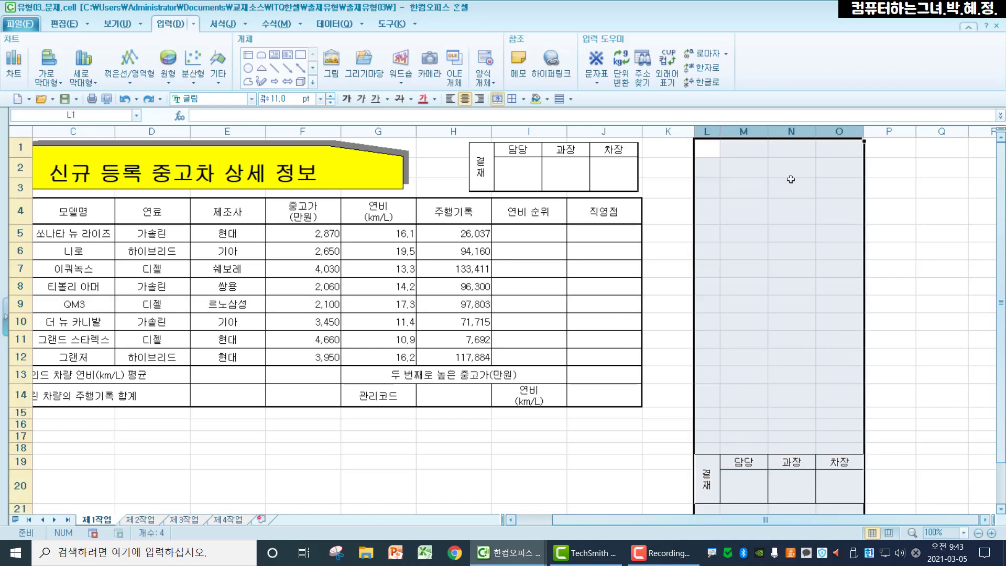
right_click(790, 179)
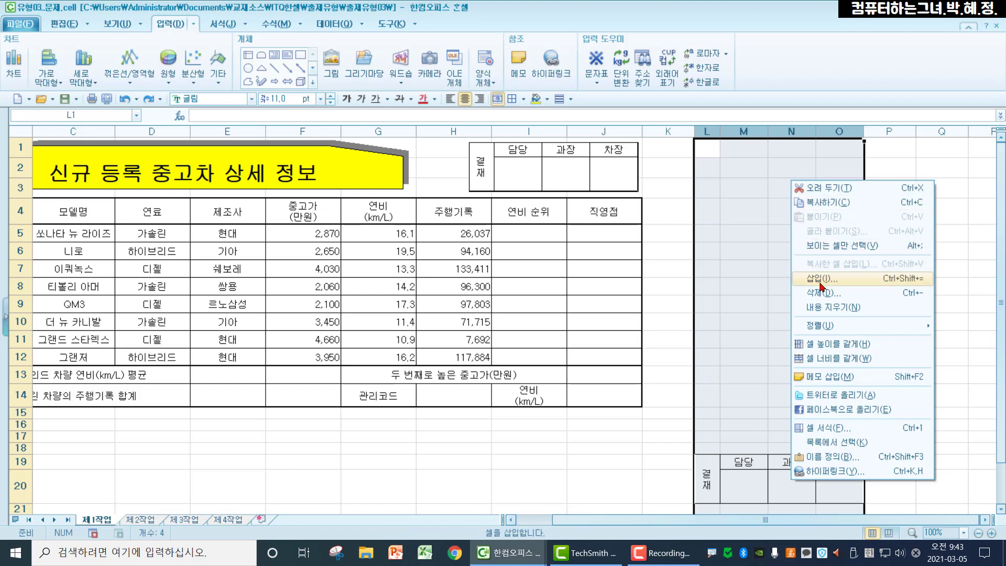
click(820, 294)
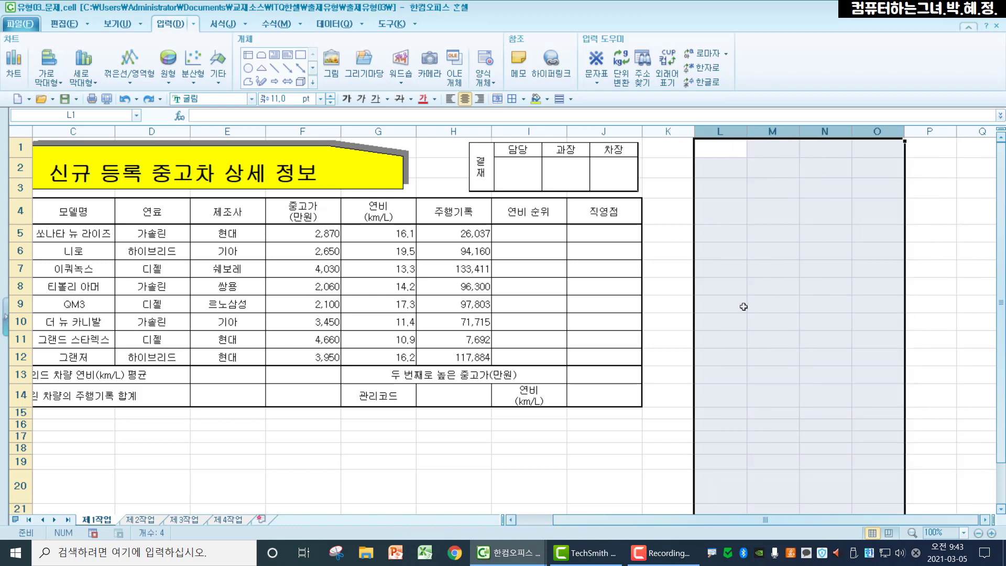
click(742, 308)
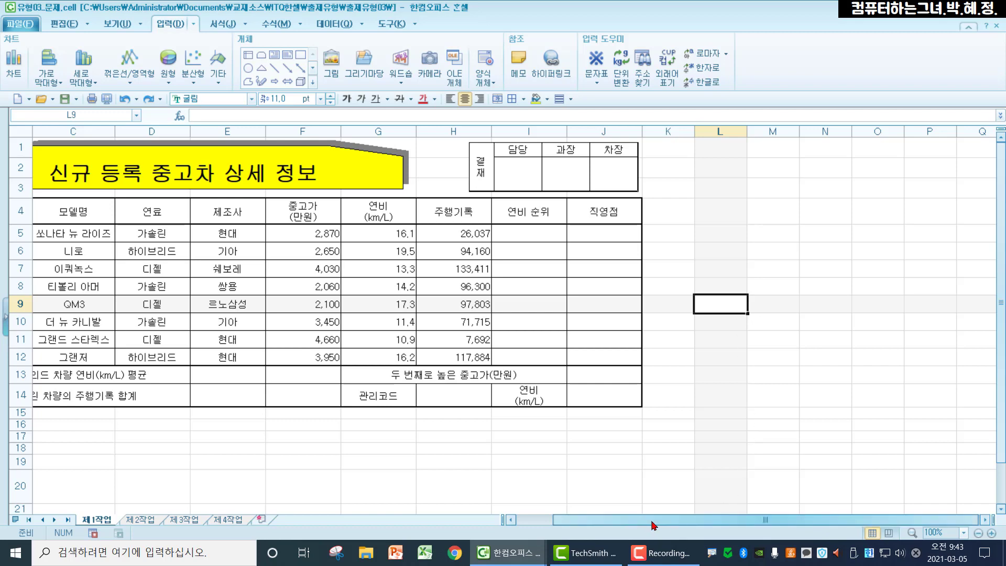
Step: Fill the header cells B4:J4 and the label cells G14 and I14 with orange
drag(653, 524, 599, 524)
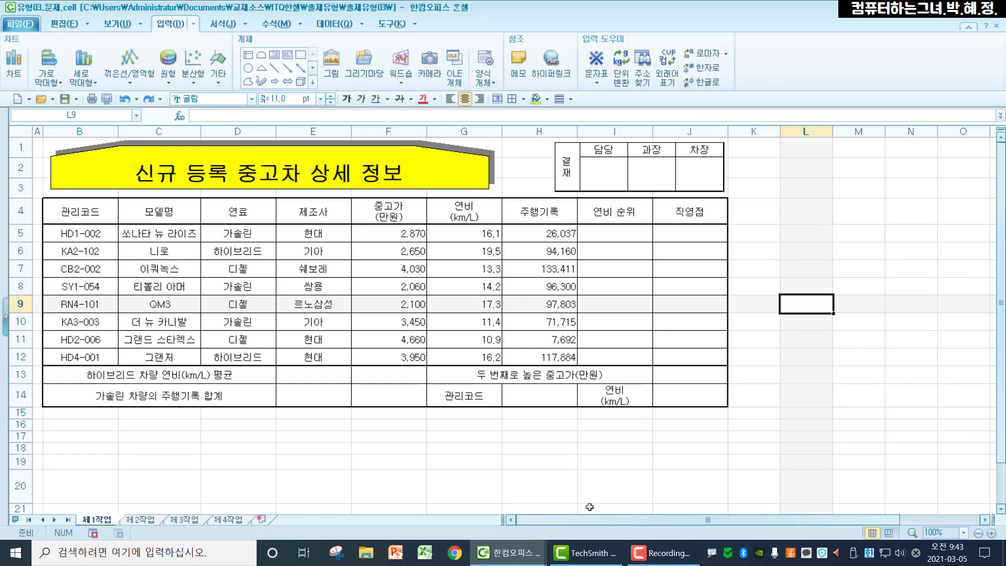
click(88, 215)
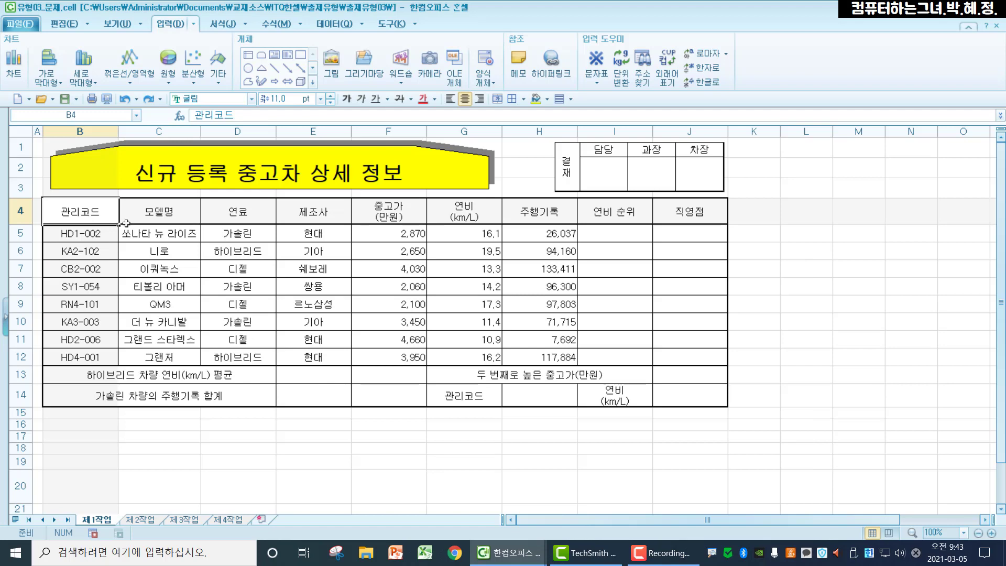
shift+click(714, 210)
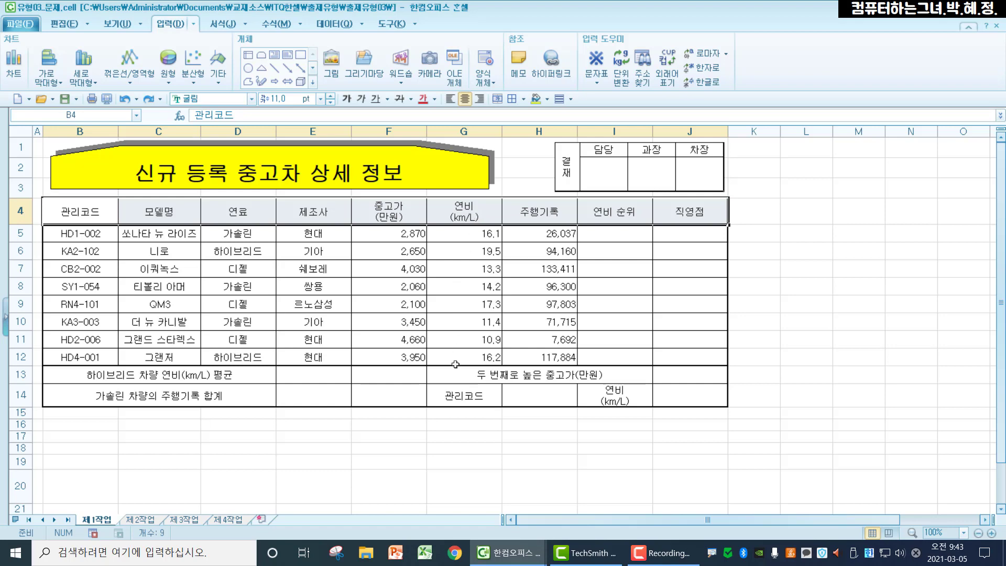
ctrl+click(479, 397)
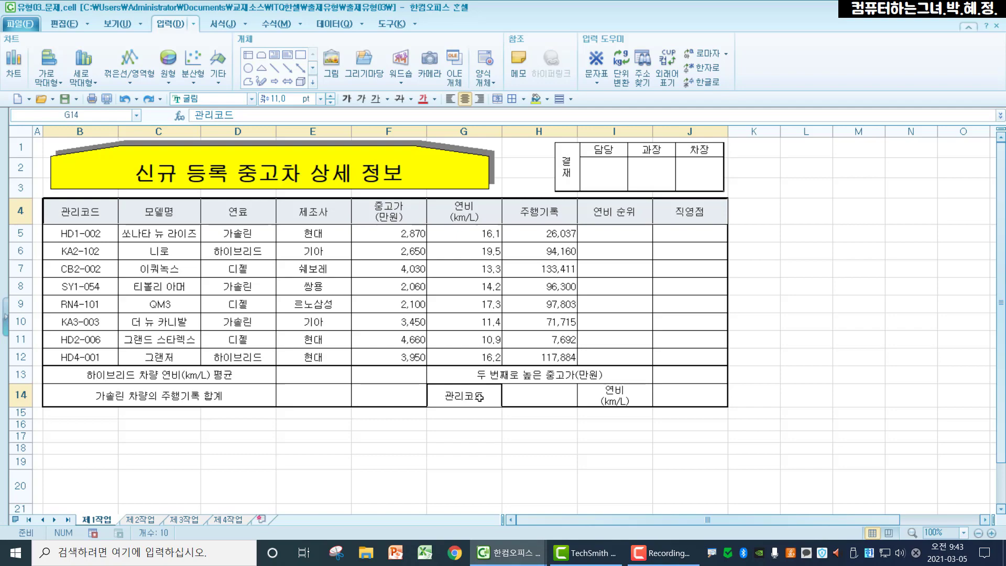
ctrl+click(625, 399)
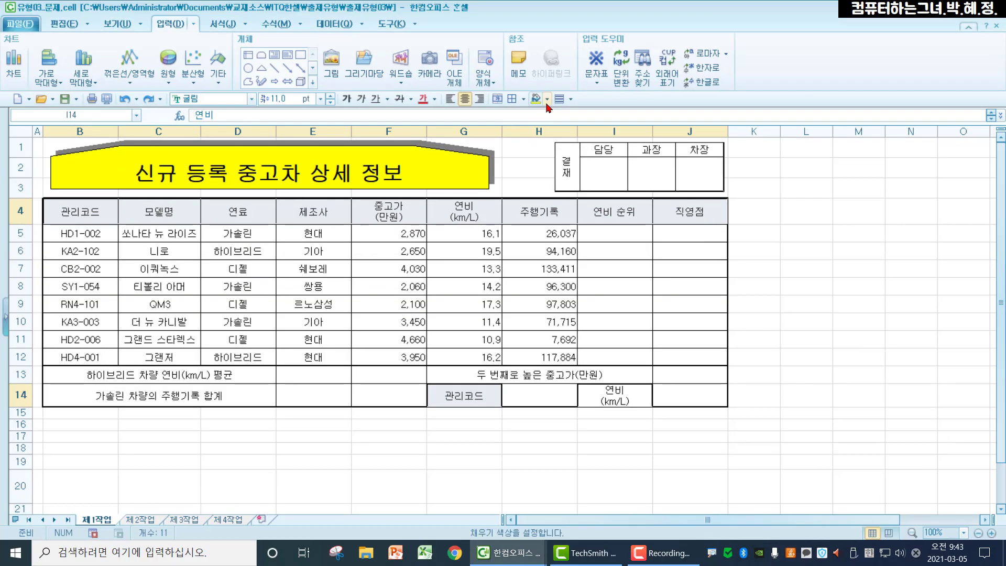
click(512, 198)
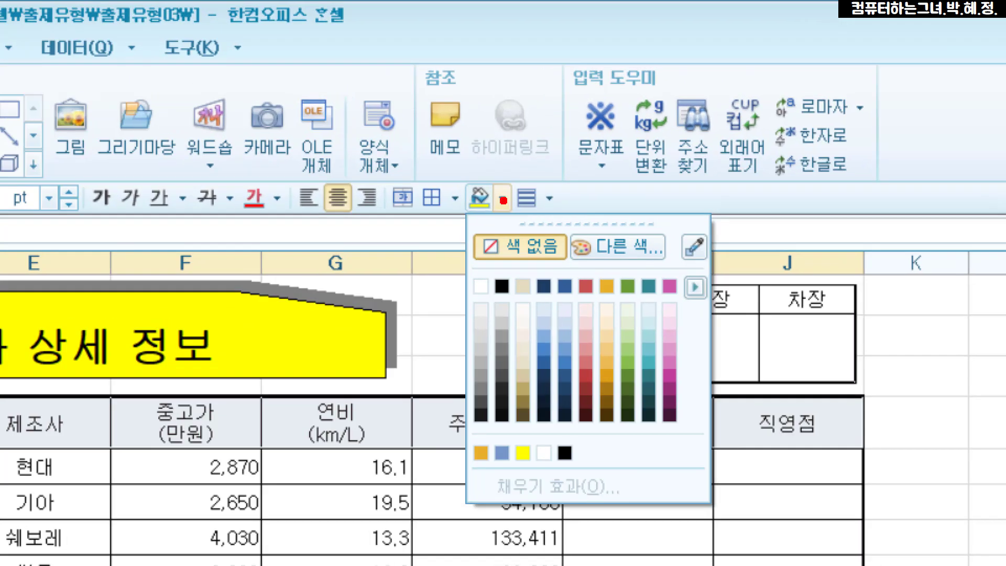
drag(587, 265, 624, 310)
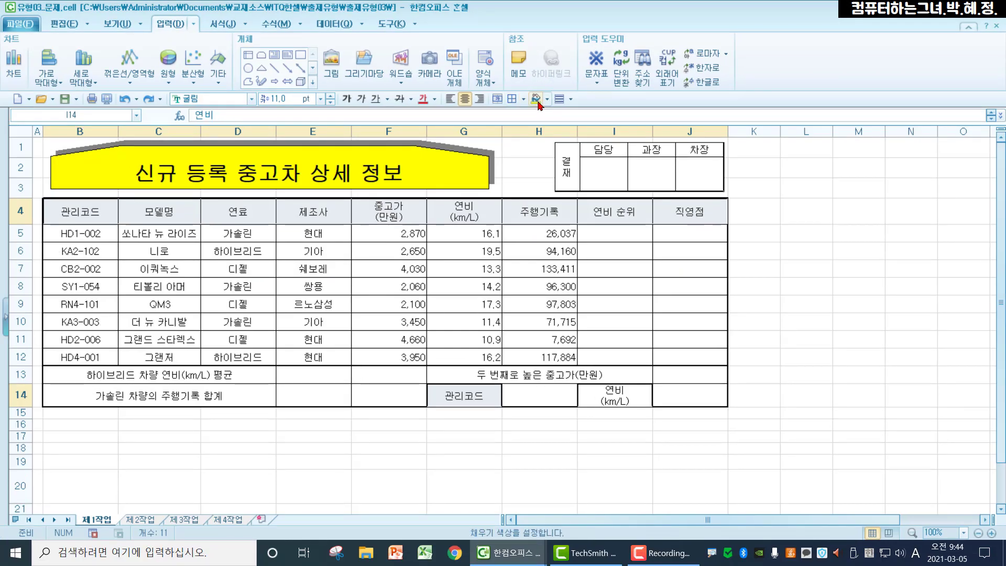
click(501, 198)
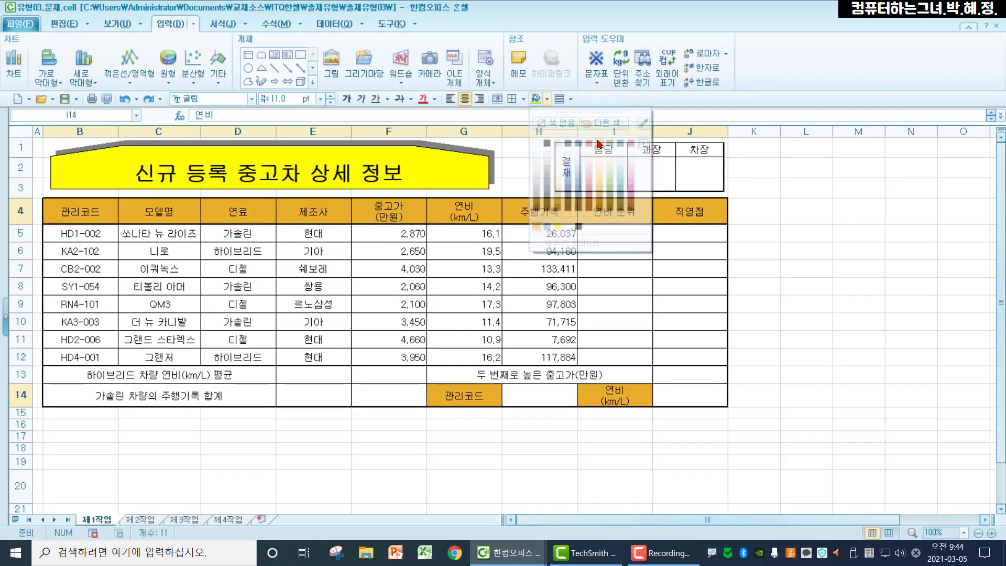
click(600, 143)
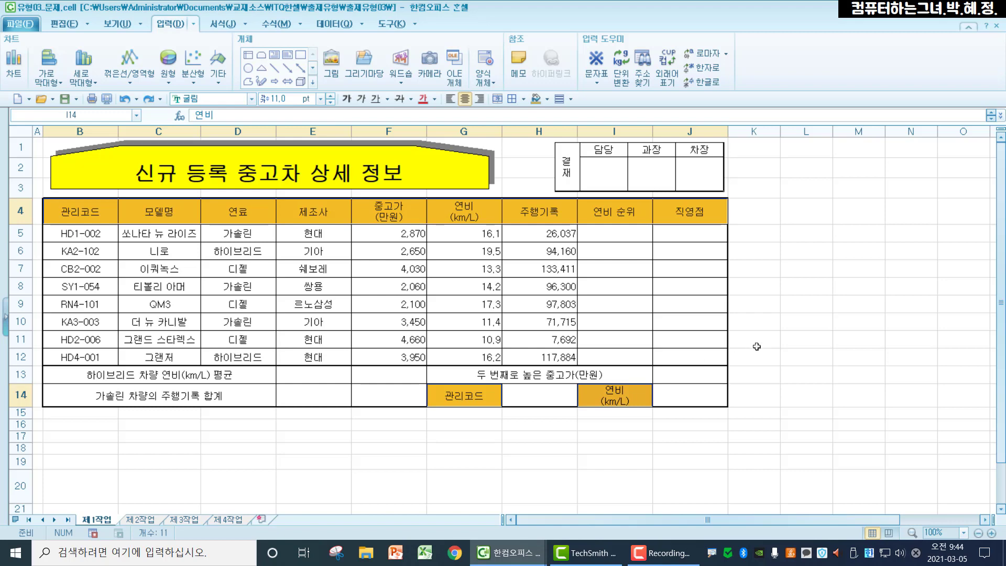
click(773, 331)
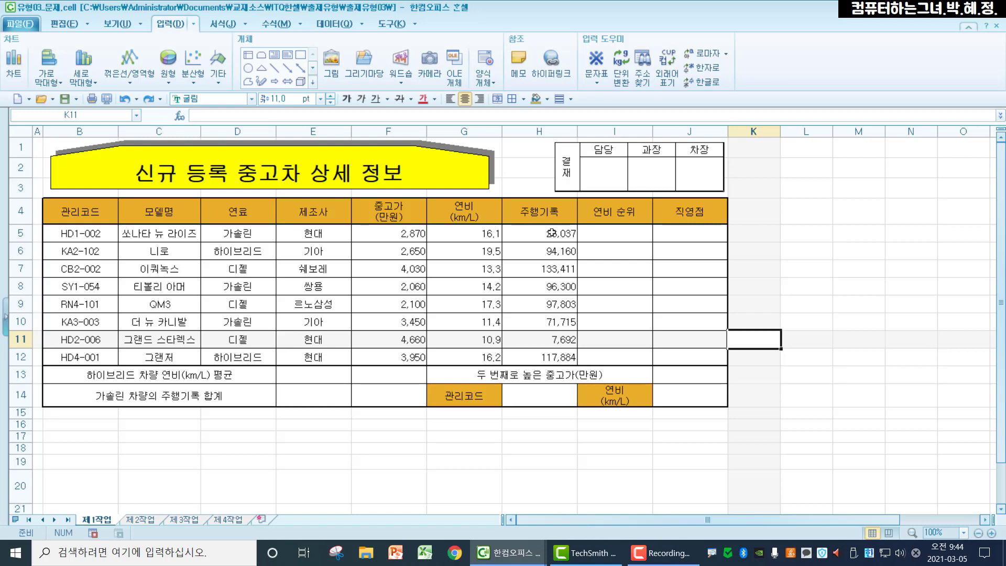
Step: Apply the custom number format #,##0"km" to the 주행기록 values in H5:H12
drag(551, 233, 539, 358)
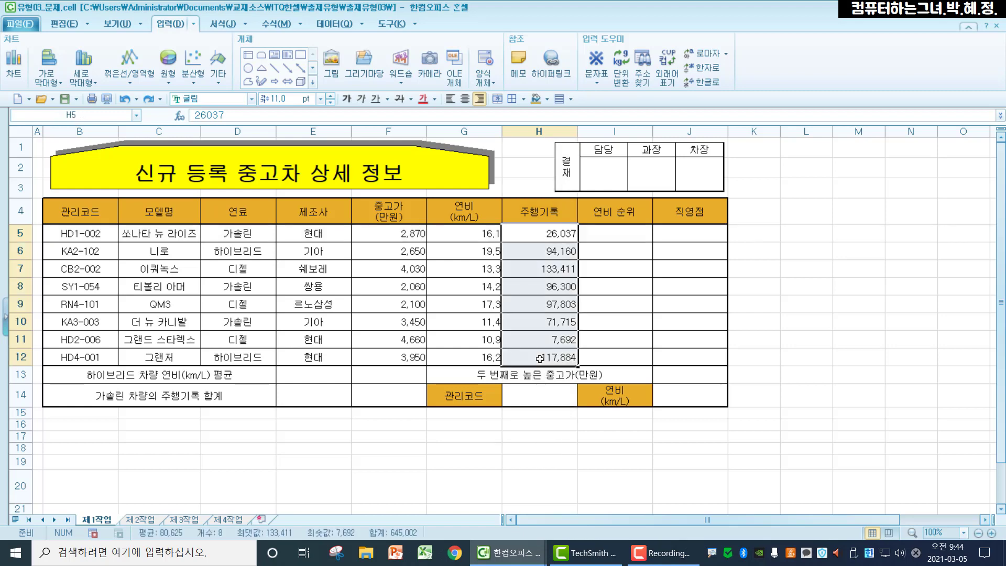
right_click(549, 228)
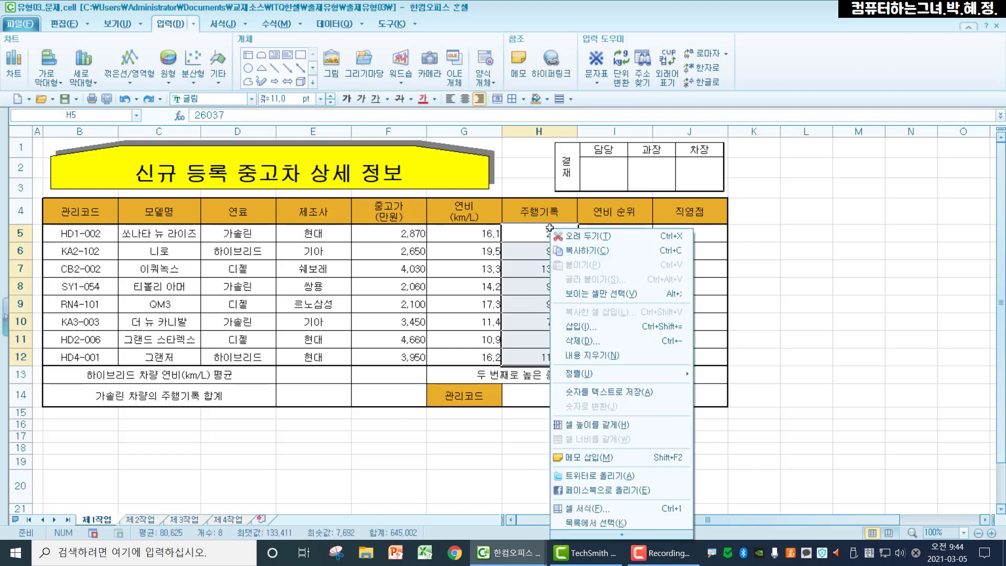
click(597, 509)
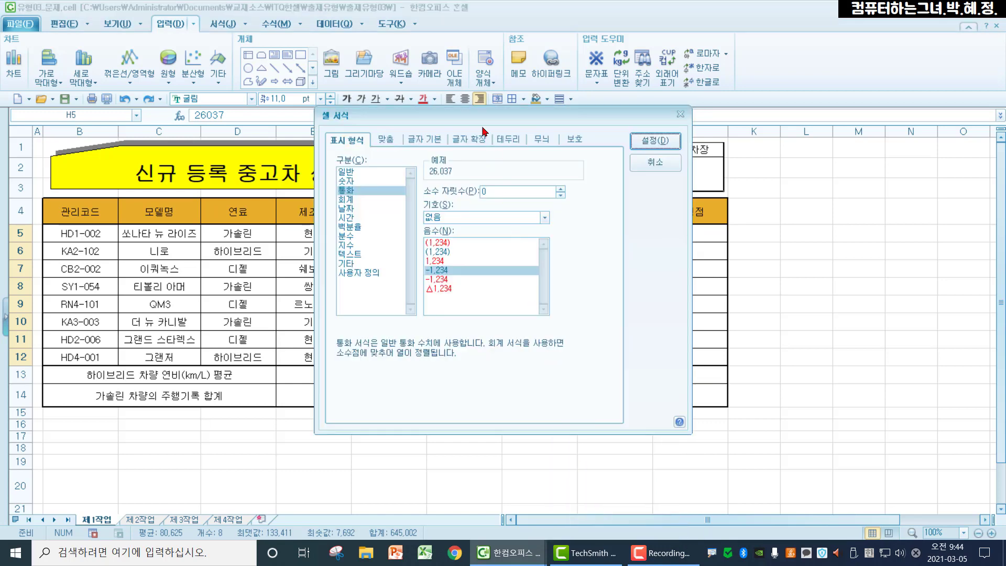
drag(484, 120, 541, 110)
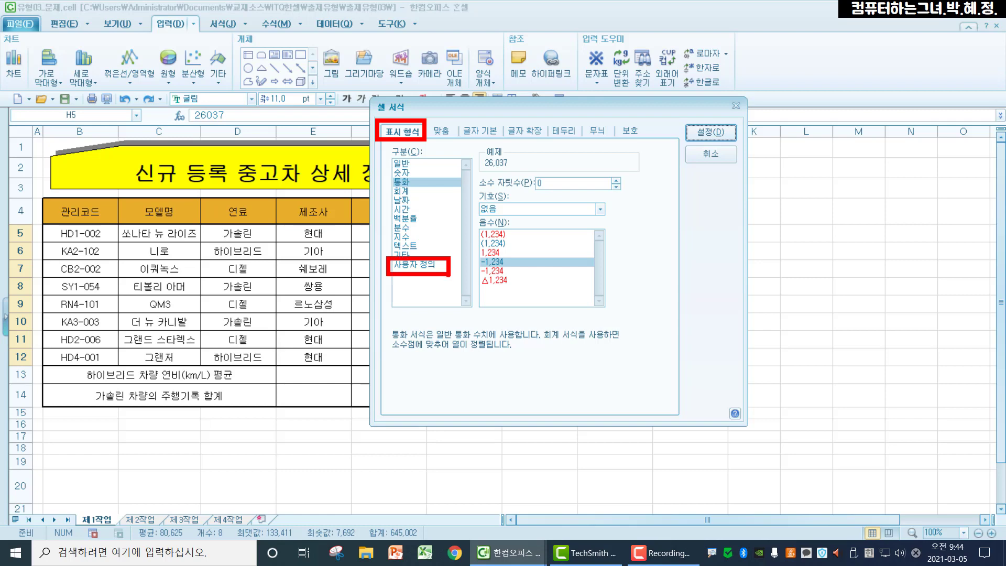
click(428, 266)
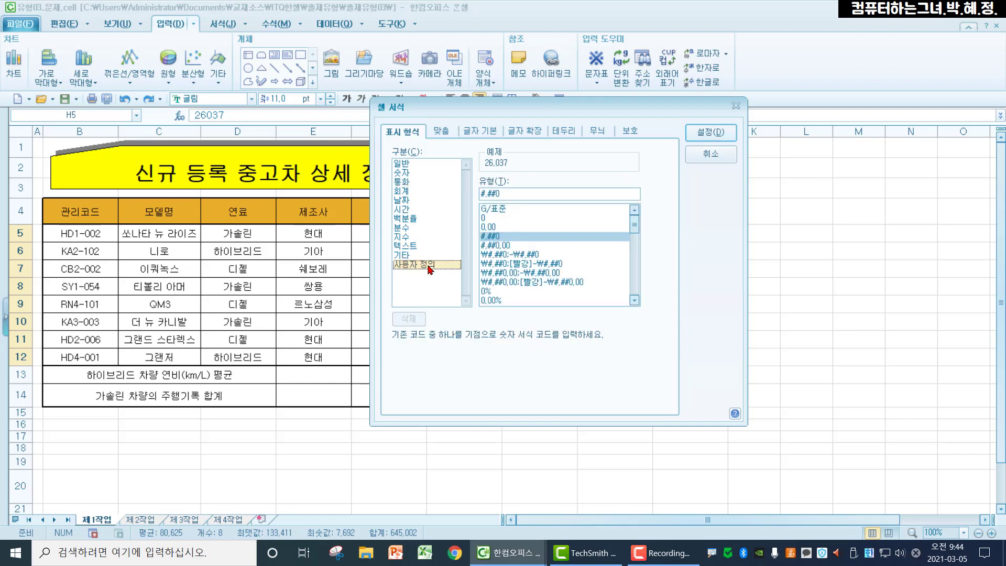
click(523, 193)
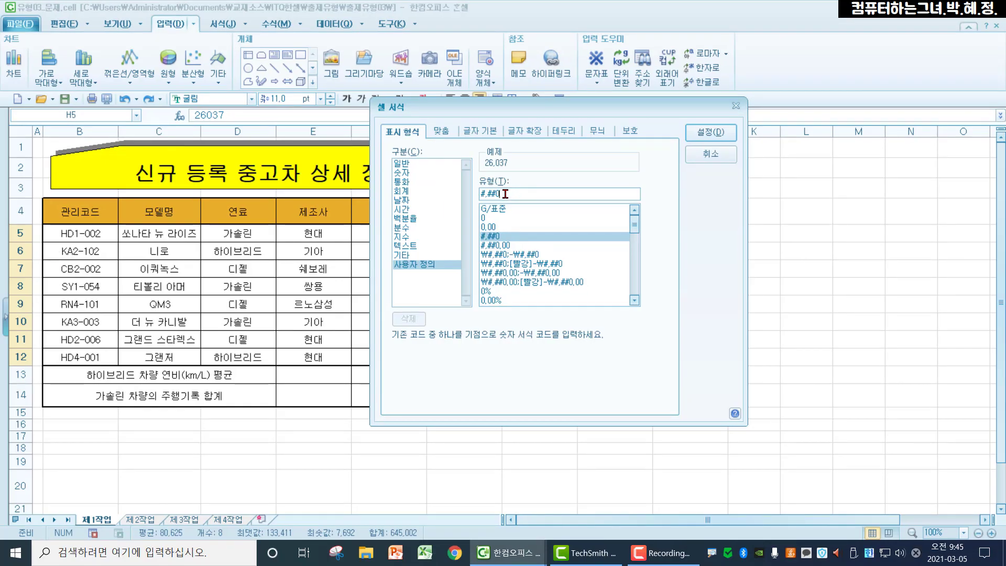
text(")
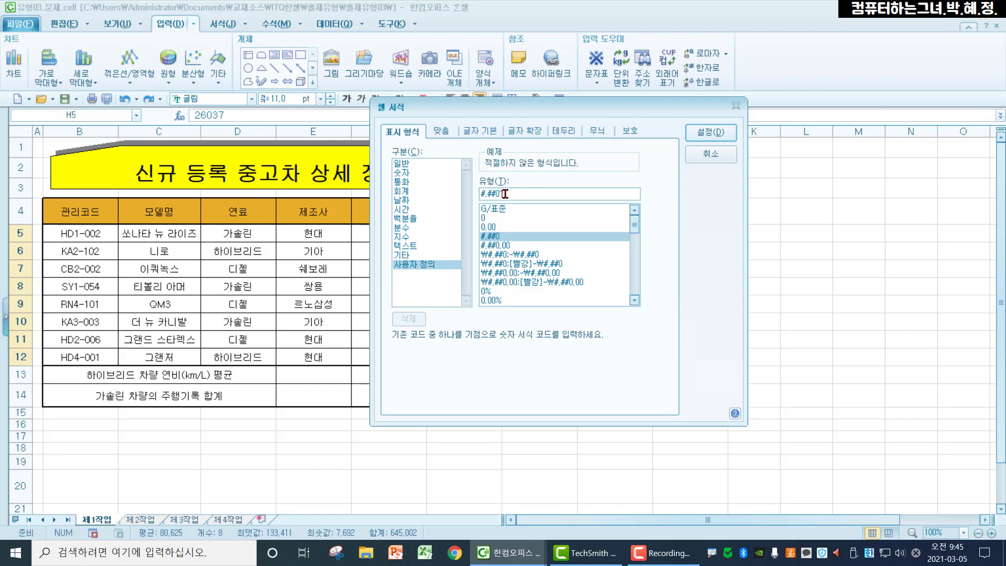
key(Hangul)
text(km")
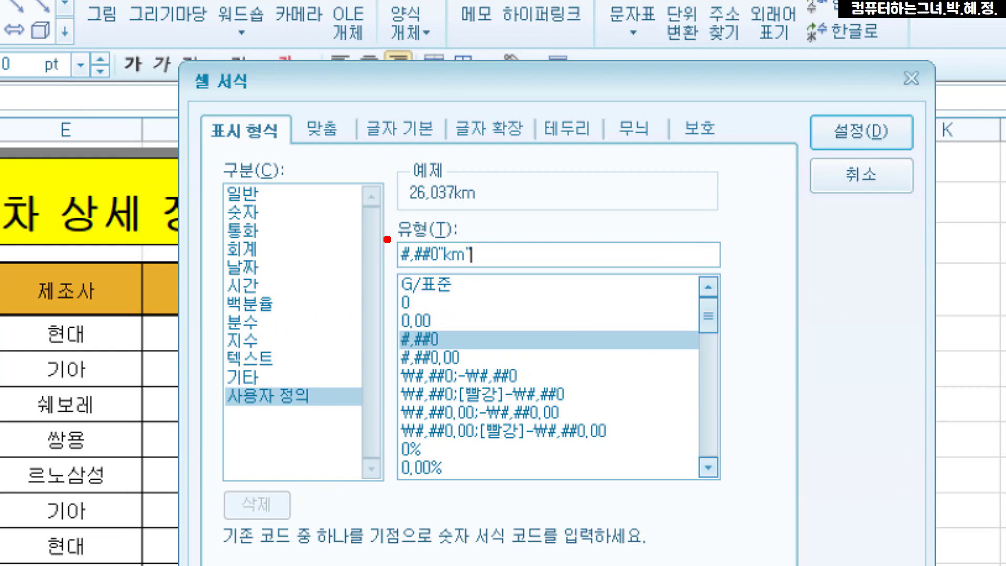
mouse_move(385, 229)
mouse_down()
mouse_move(415, 285)
mouse_move(496, 277)
mouse_up()
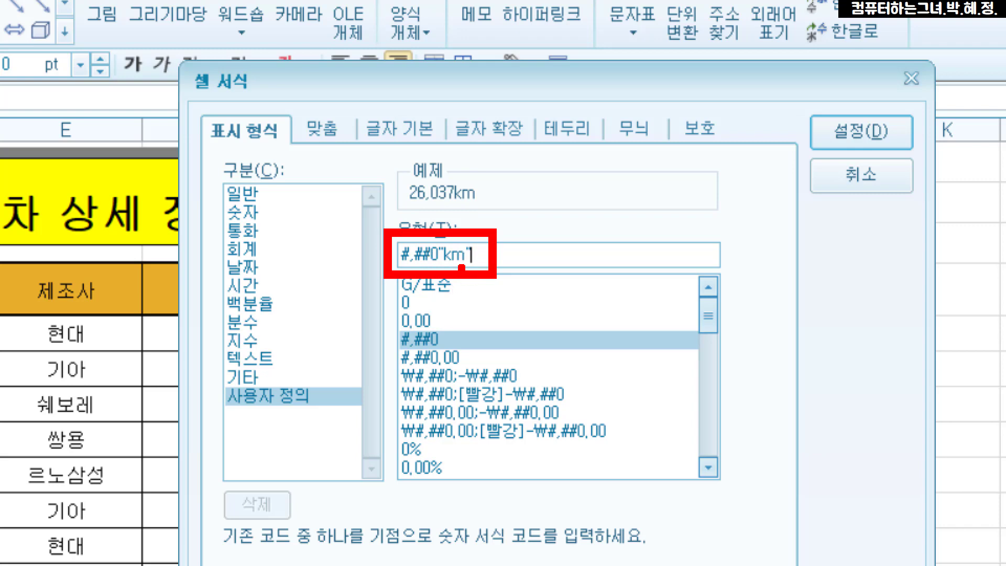
mouse_move(489, 205)
mouse_down()
mouse_move(419, 211)
mouse_move(379, 186)
mouse_move(427, 167)
mouse_move(486, 184)
mouse_move(491, 209)
mouse_up()
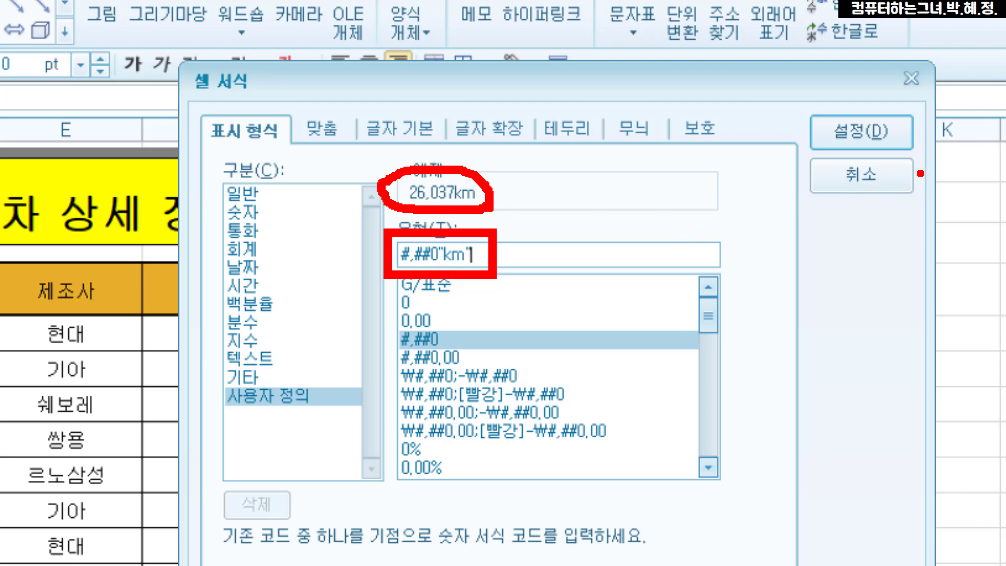
mouse_move(835, 98)
mouse_down()
mouse_move(840, 132)
mouse_move(884, 81)
mouse_up()
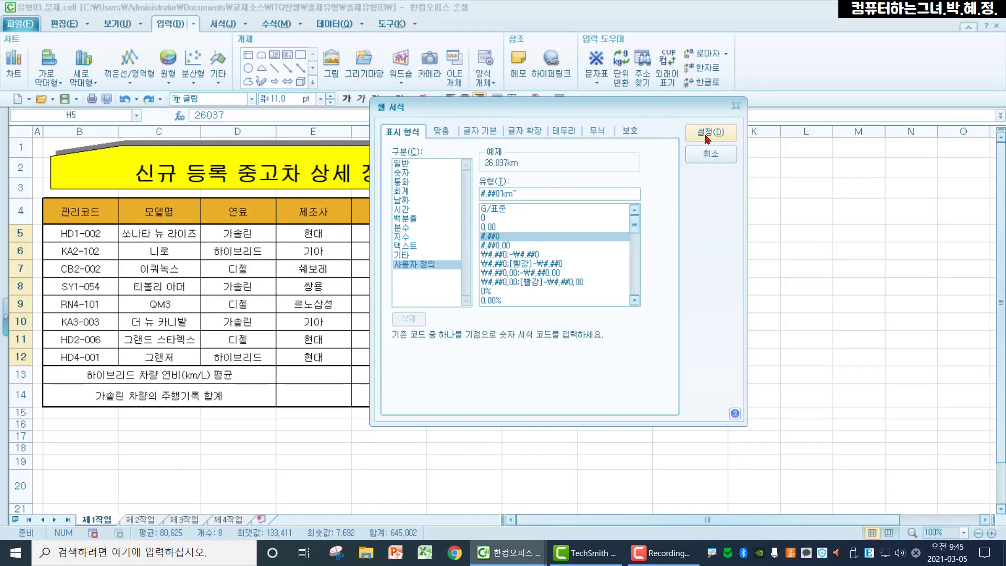
click(706, 136)
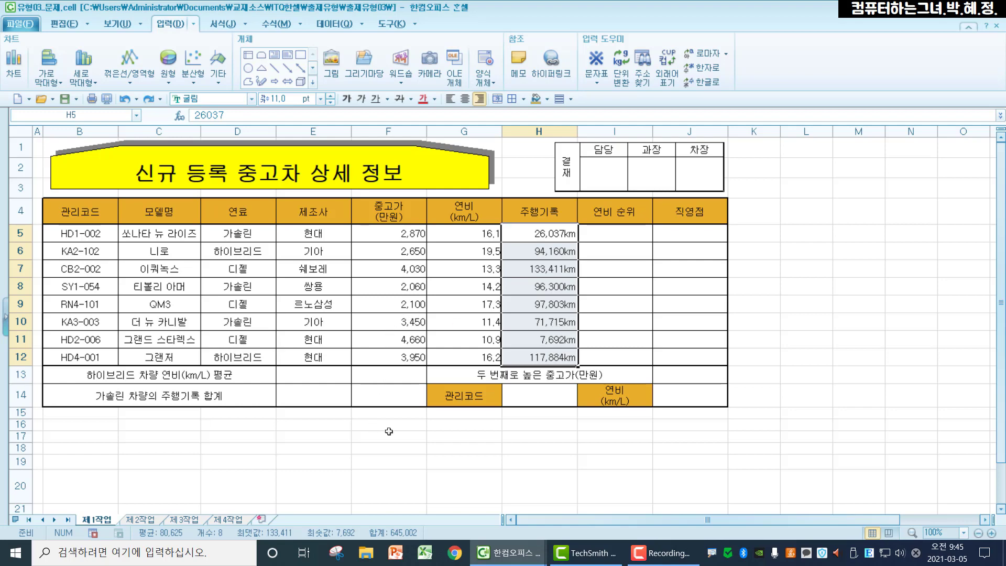
Step: Open data validation for cell H14 and restrict its allowed input to a list (목록)
click(534, 398)
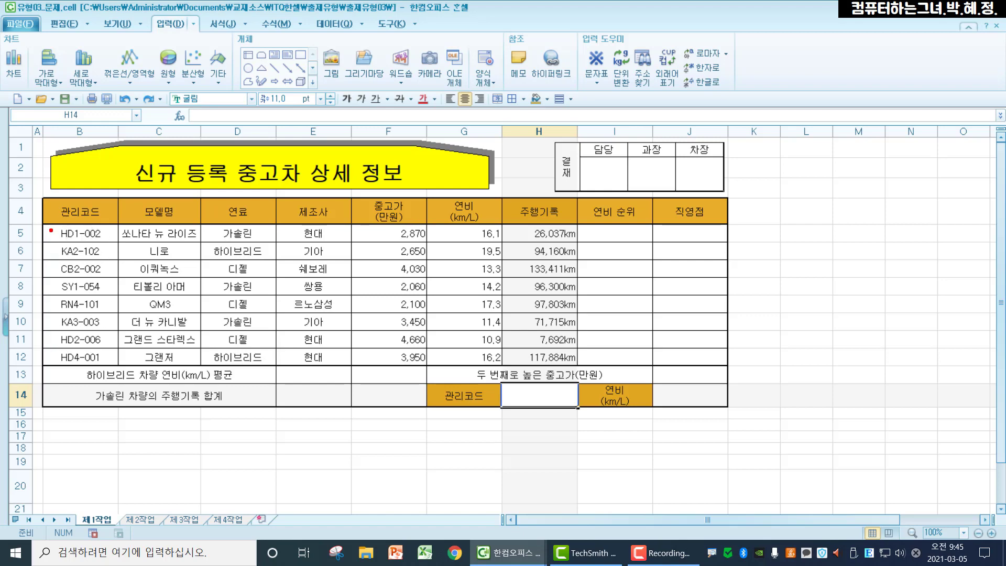
mouse_move(51, 229)
mouse_down()
mouse_move(73, 311)
mouse_move(111, 367)
mouse_up()
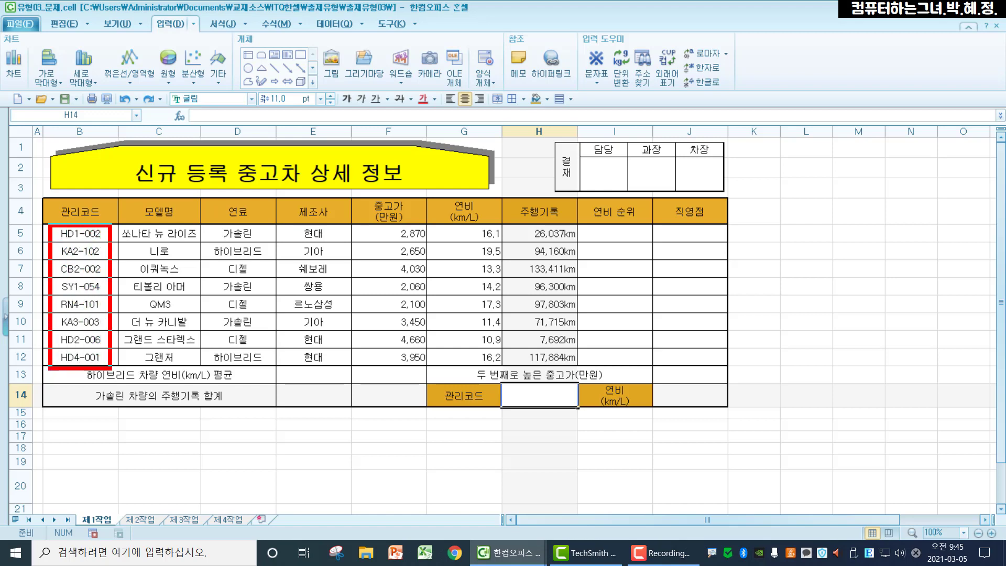
key(Escape)
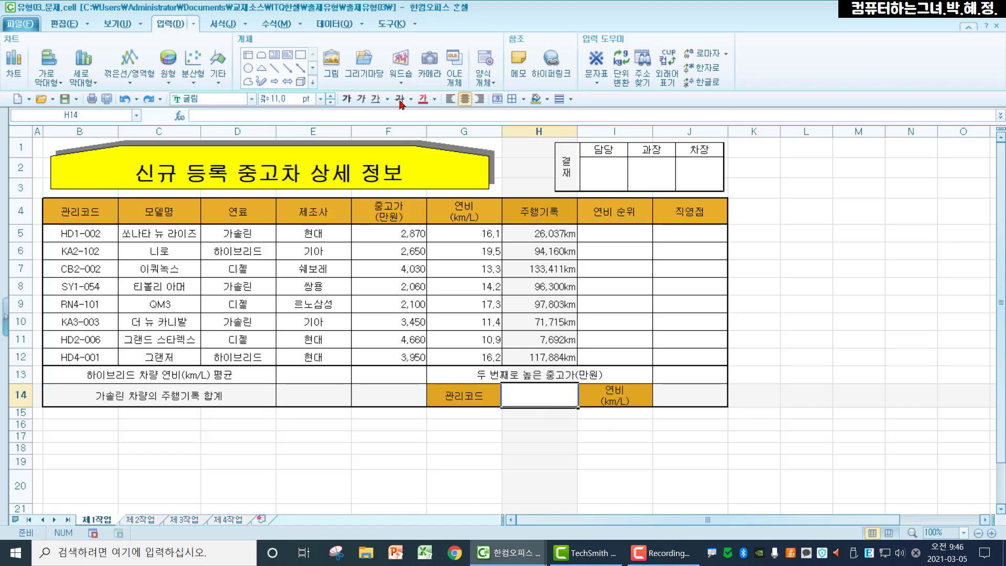
click(323, 27)
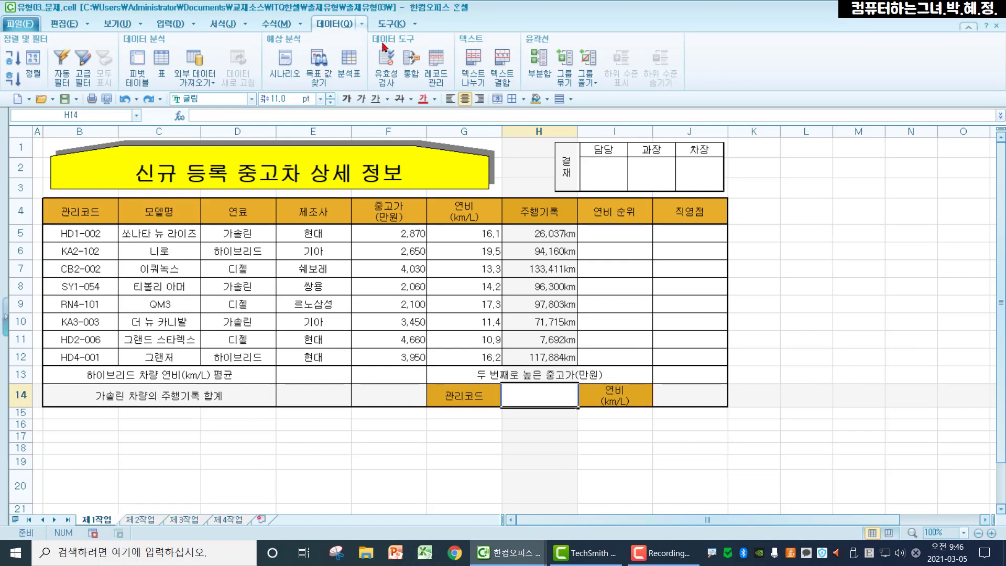
click(633, 126)
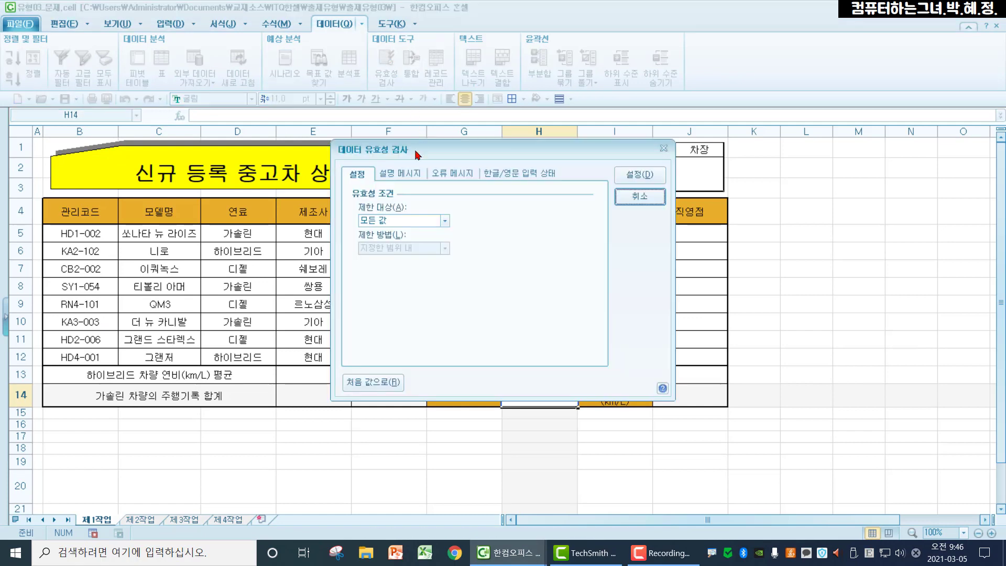
drag(420, 148, 419, 130)
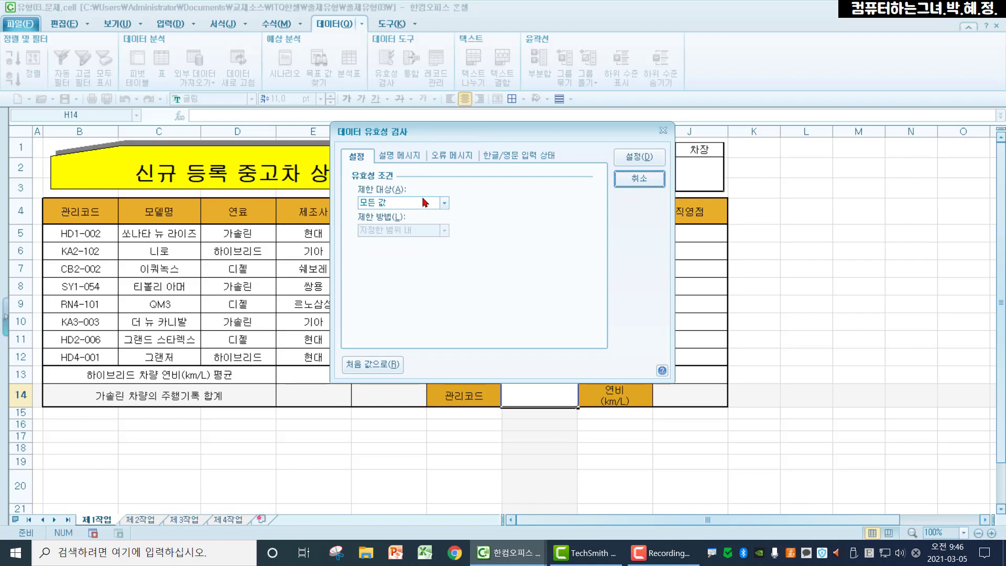
click(426, 206)
click(429, 206)
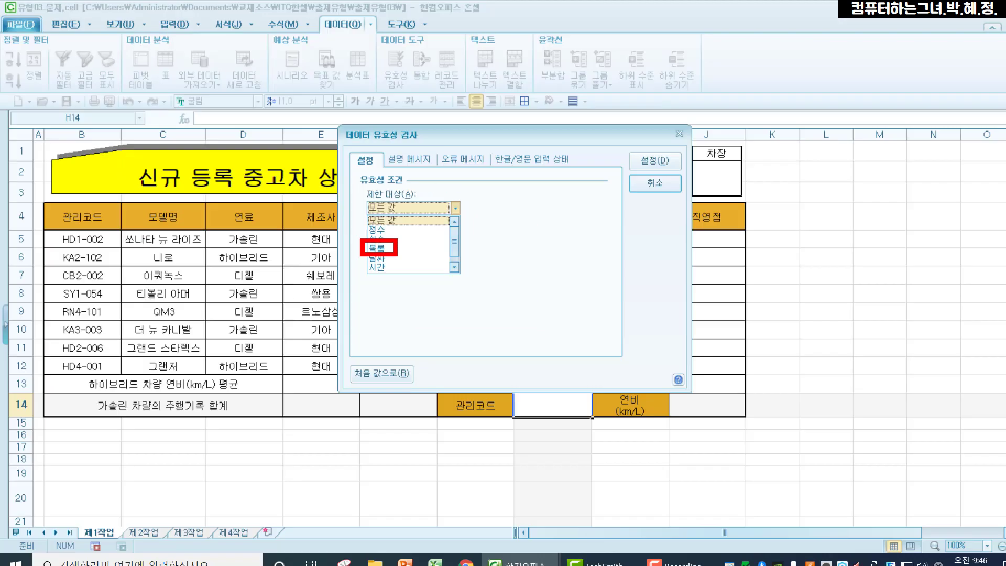
click(435, 228)
click(393, 202)
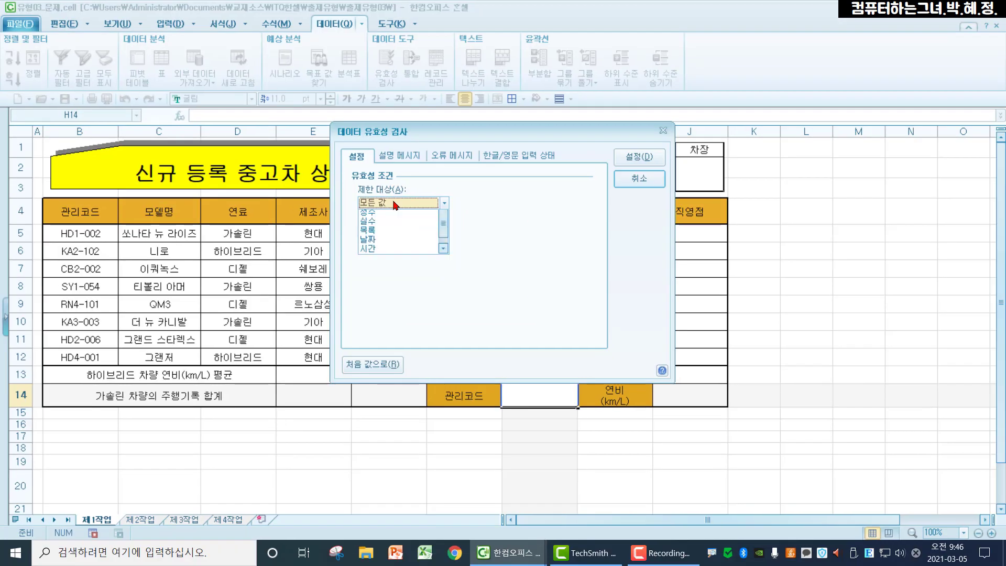
click(385, 243)
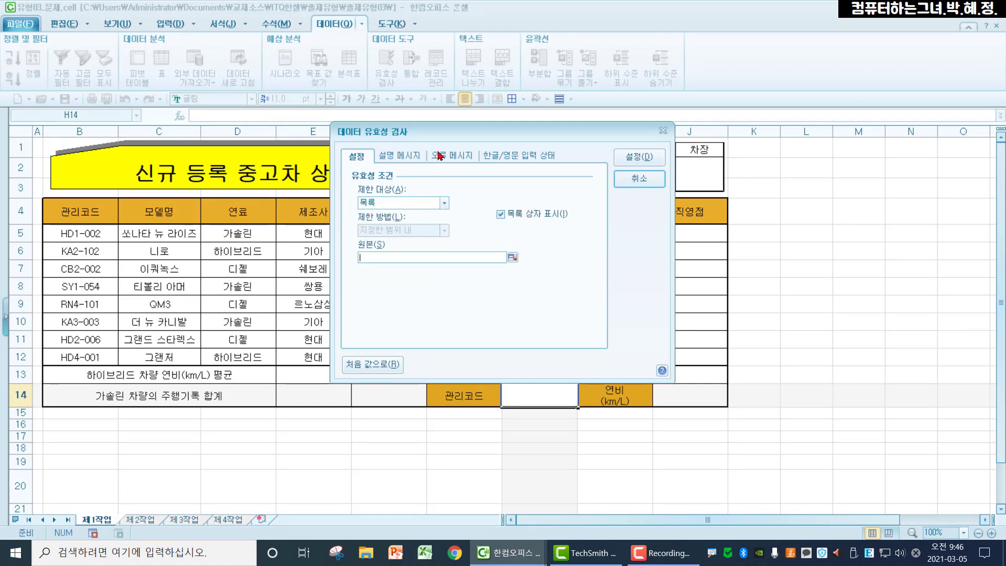
Step: Apply the 관리코드 cells B5:B12 as the validation list source for H14 and choose HD1-002 from the resulting list
drag(447, 133, 703, 107)
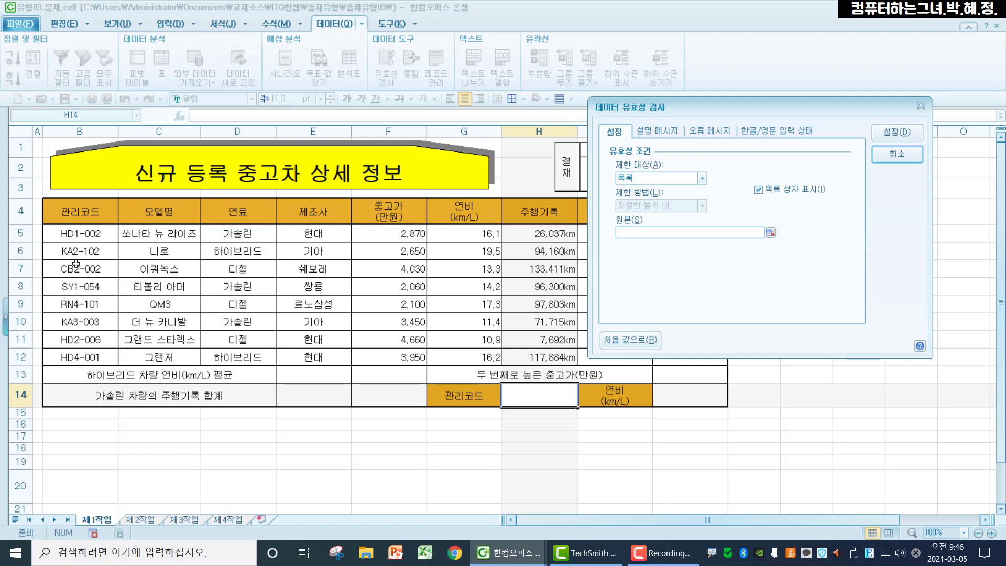
click(81, 236)
drag(81, 235, 91, 355)
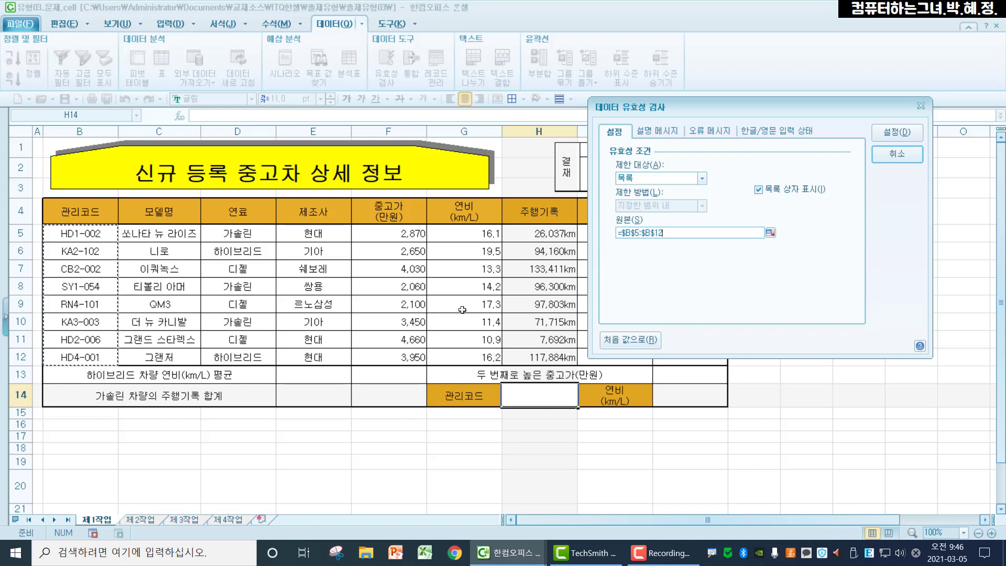
click(907, 137)
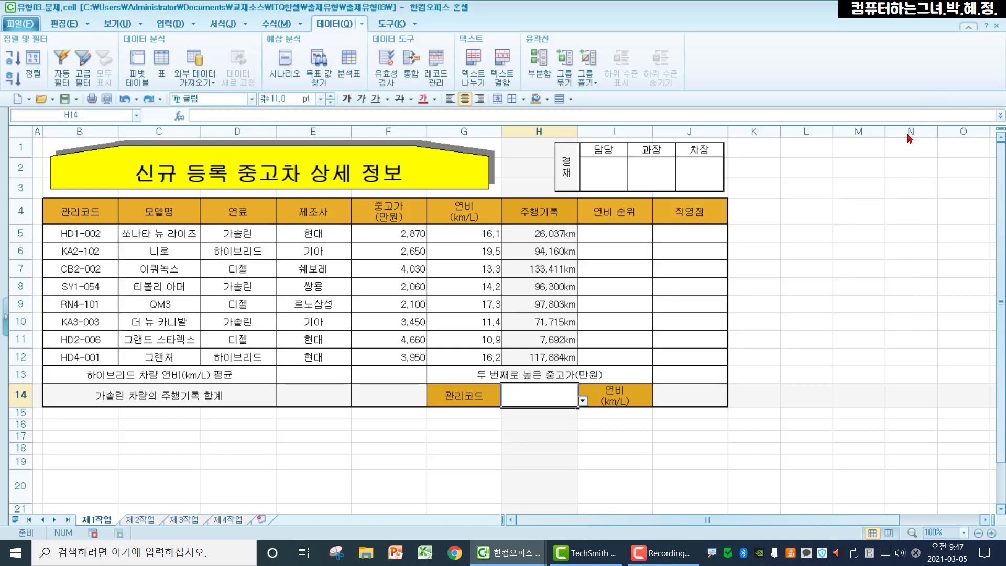
click(583, 401)
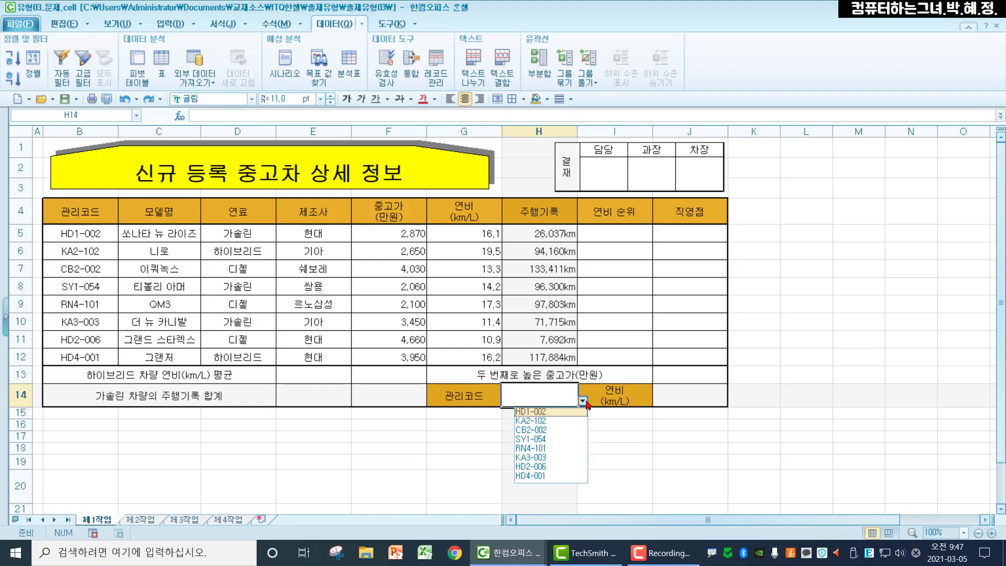
click(557, 412)
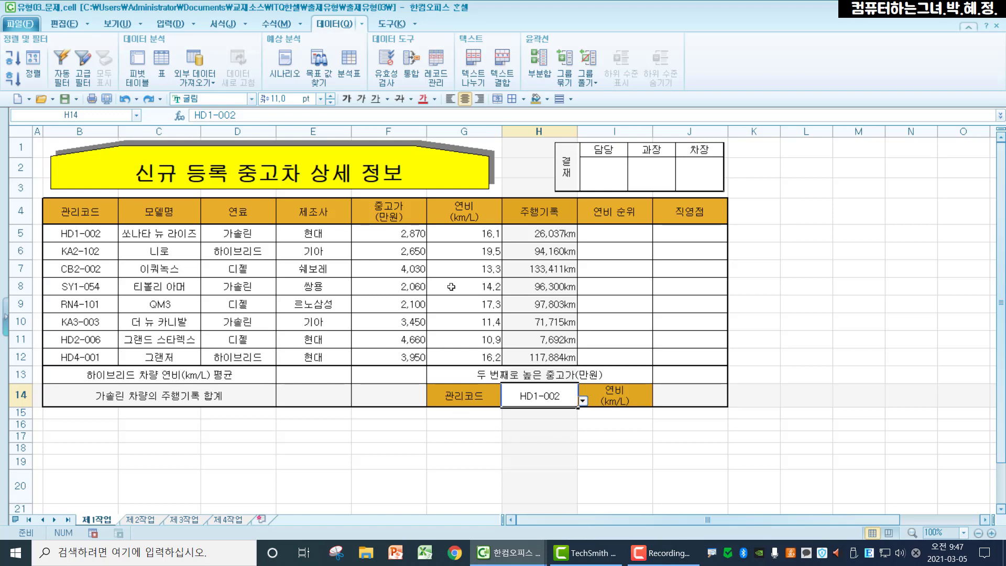
Step: Define the name 중고가 for the price range F5:F12 and save the workbook
drag(411, 234, 411, 360)
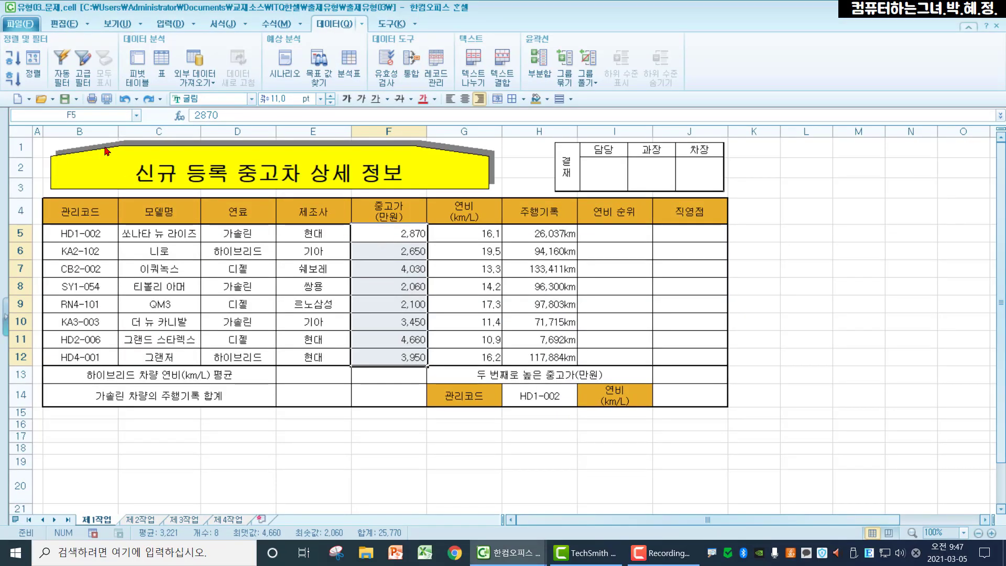
click(88, 120)
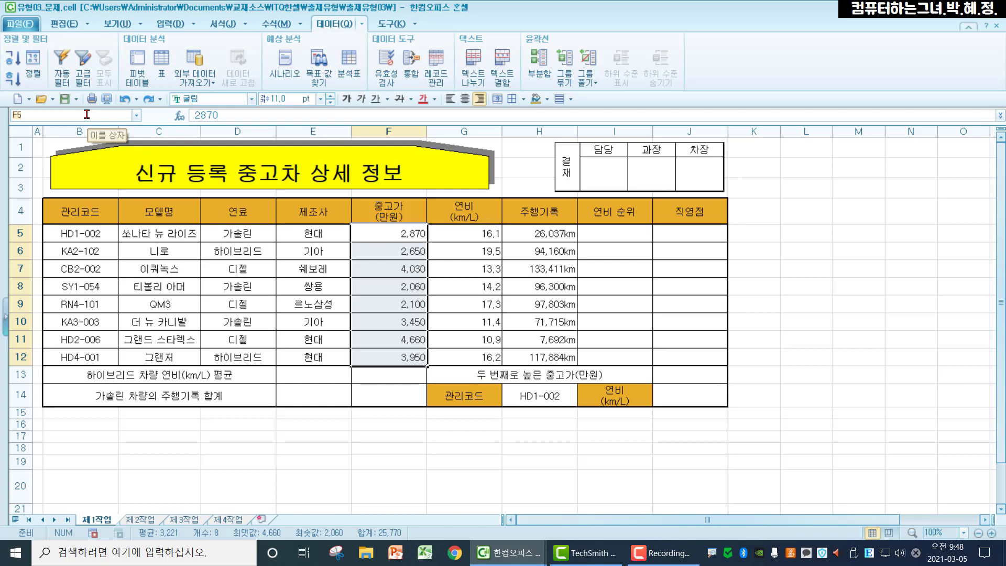
text(w중고가ㅣ)
key(BackSpace)
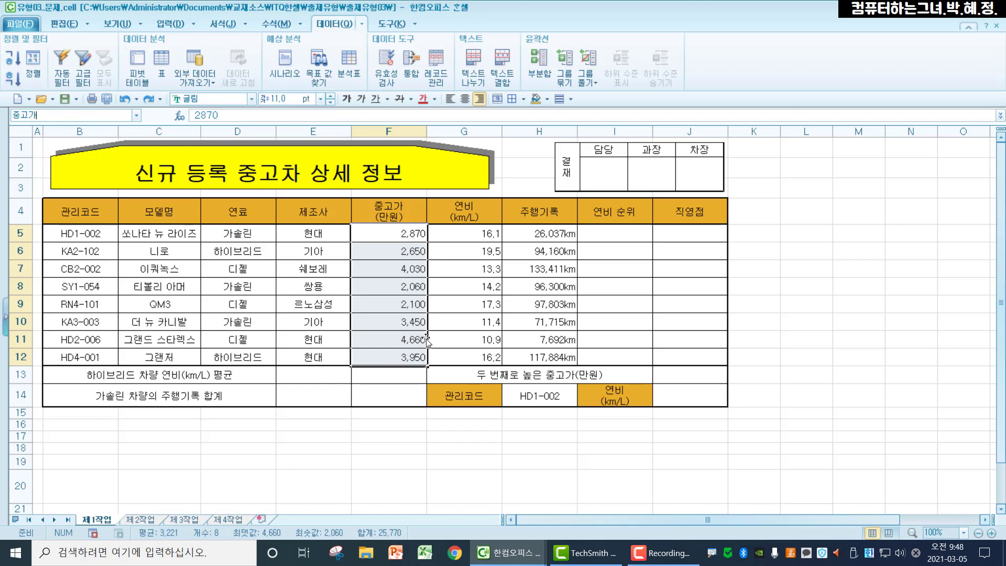
click(412, 432)
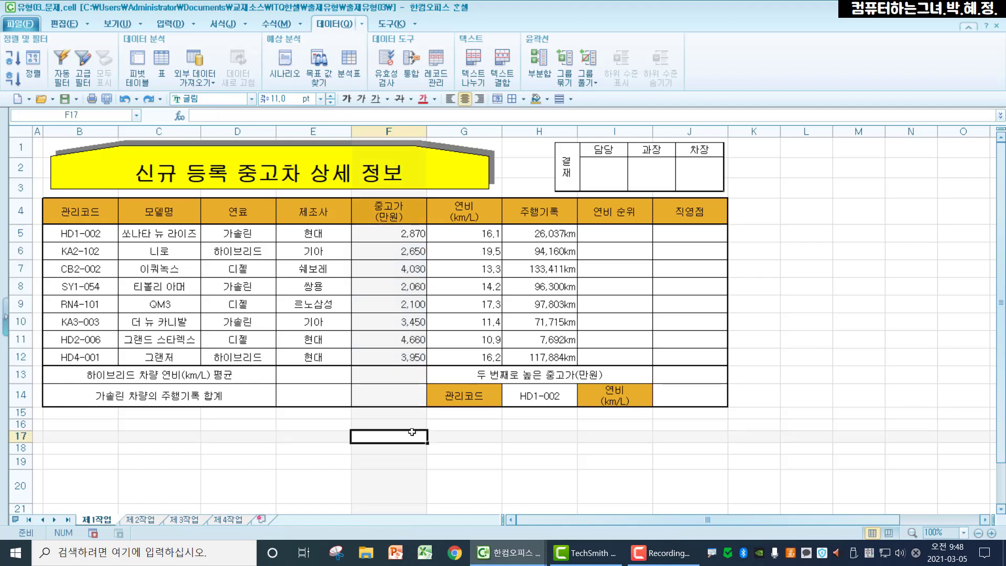
click(59, 100)
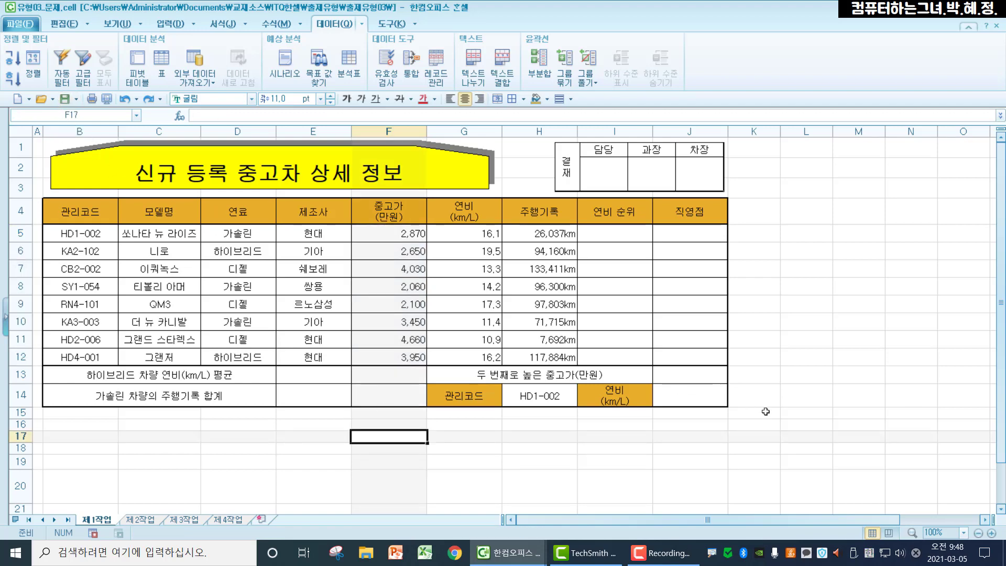